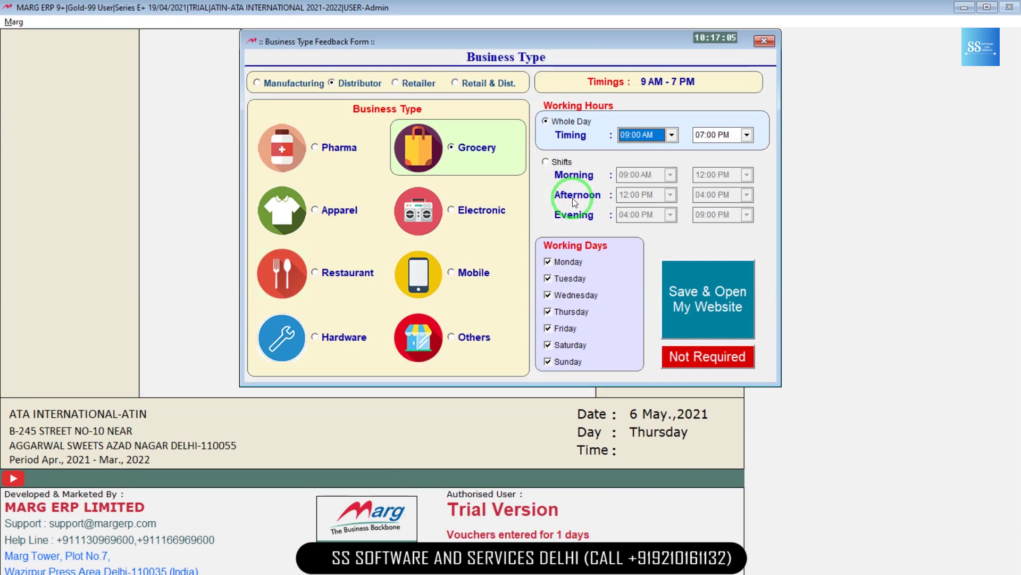
# - Dismiss the business type form and examine the fields and columns of a blank wholesale purchase bill
pyautogui.press('Escape')
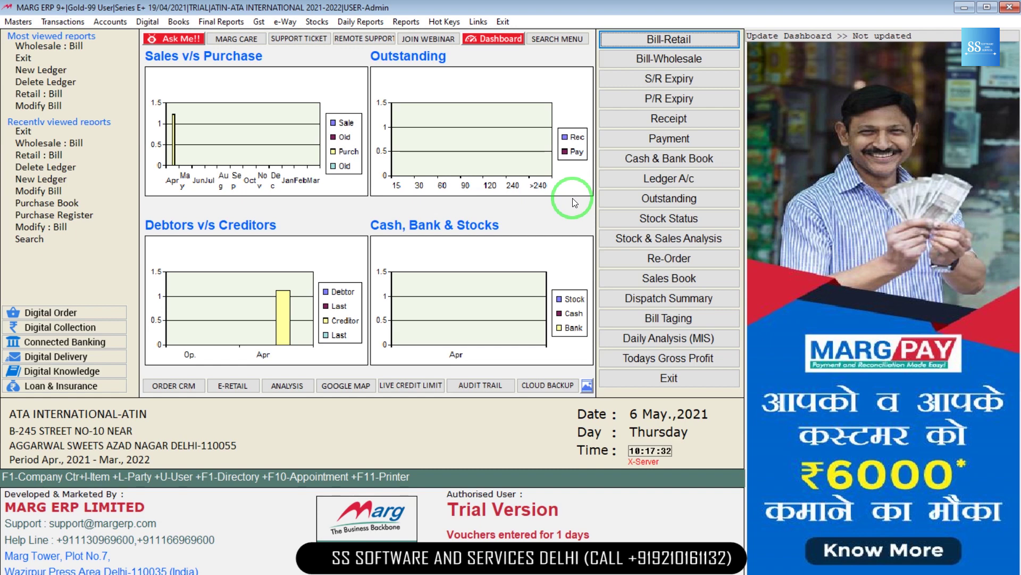
pyautogui.click(63, 21)
pyautogui.moveTo(71, 49)
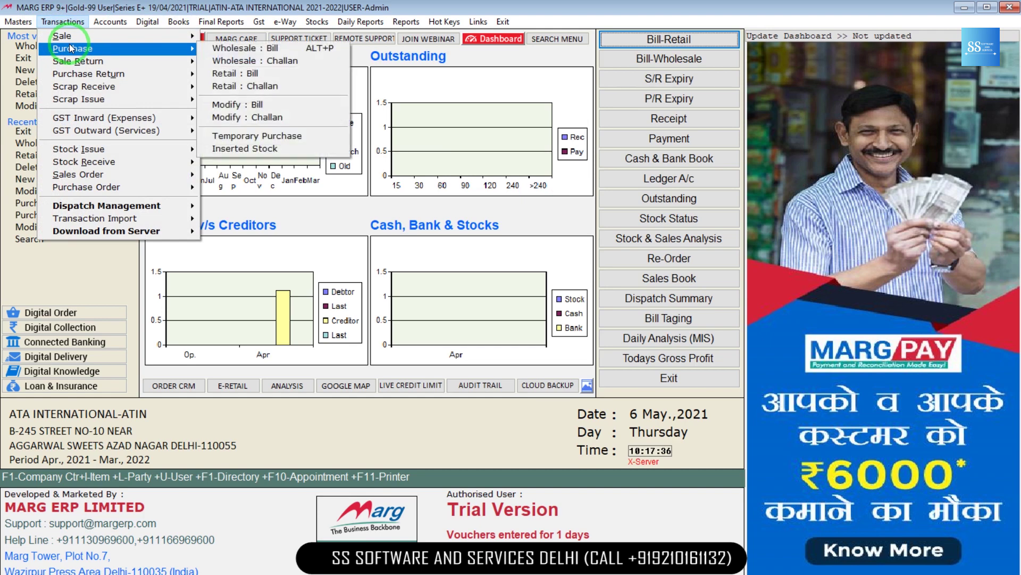
pyautogui.click(232, 49)
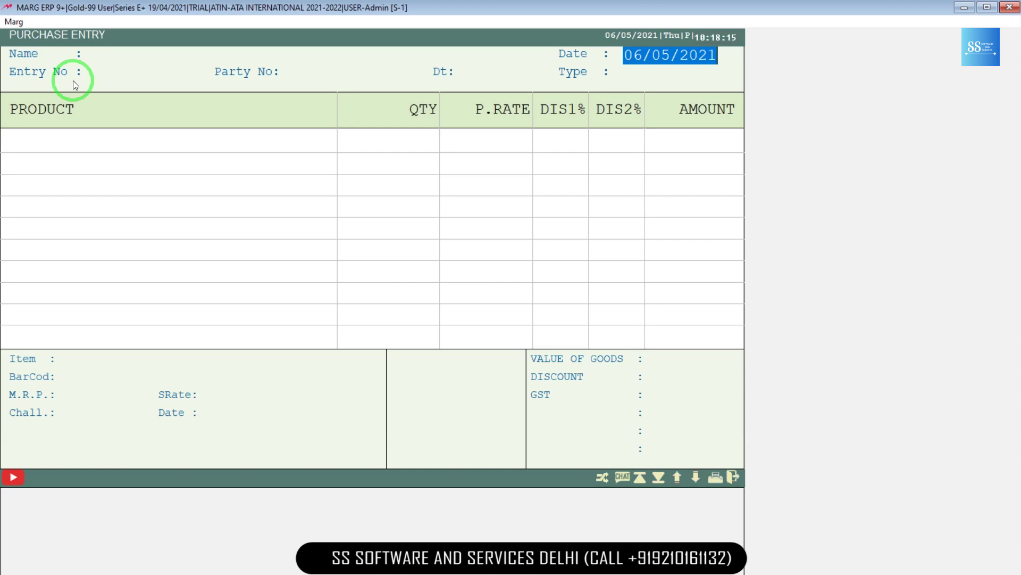
pyautogui.press('Escape')
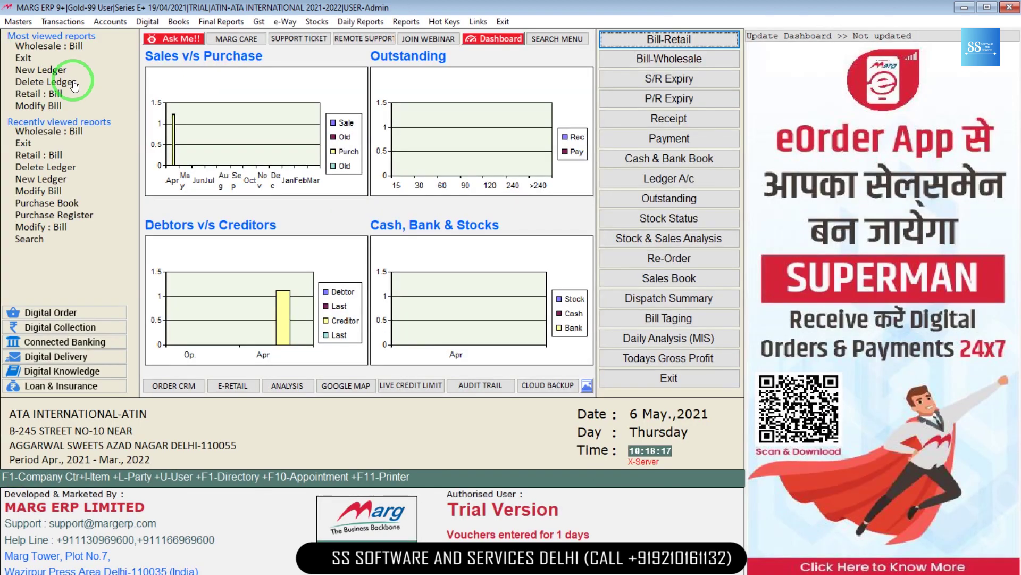
# - Open the Control Room and search all settings for DISCOUNT
pyautogui.click(18, 21)
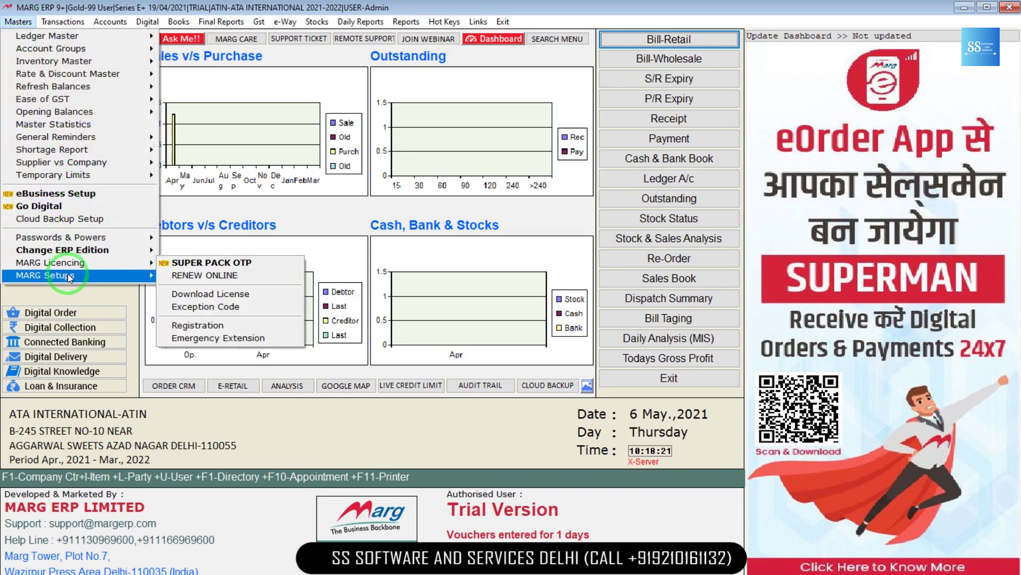
pyautogui.moveTo(70, 276)
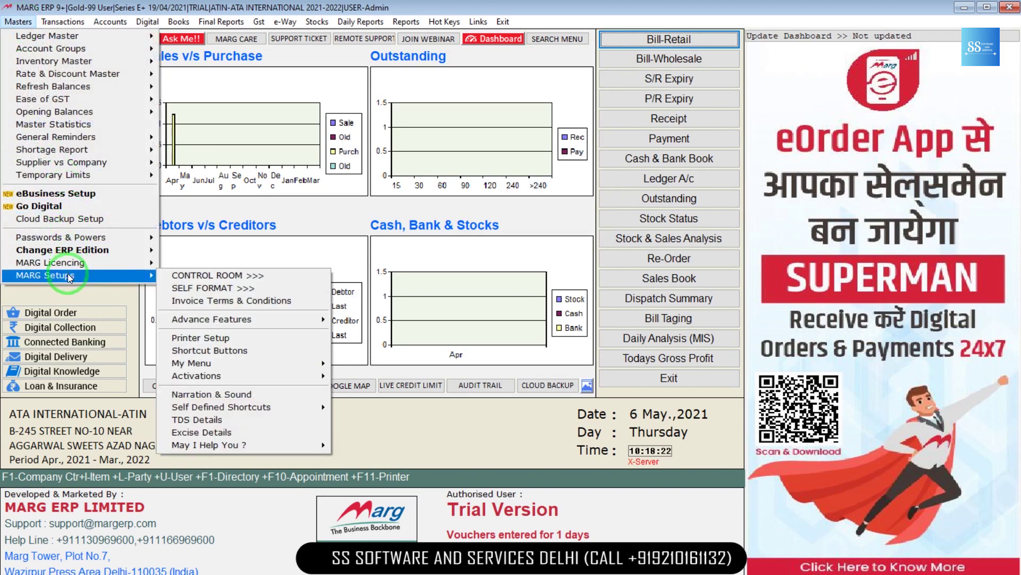
pyautogui.click(247, 275)
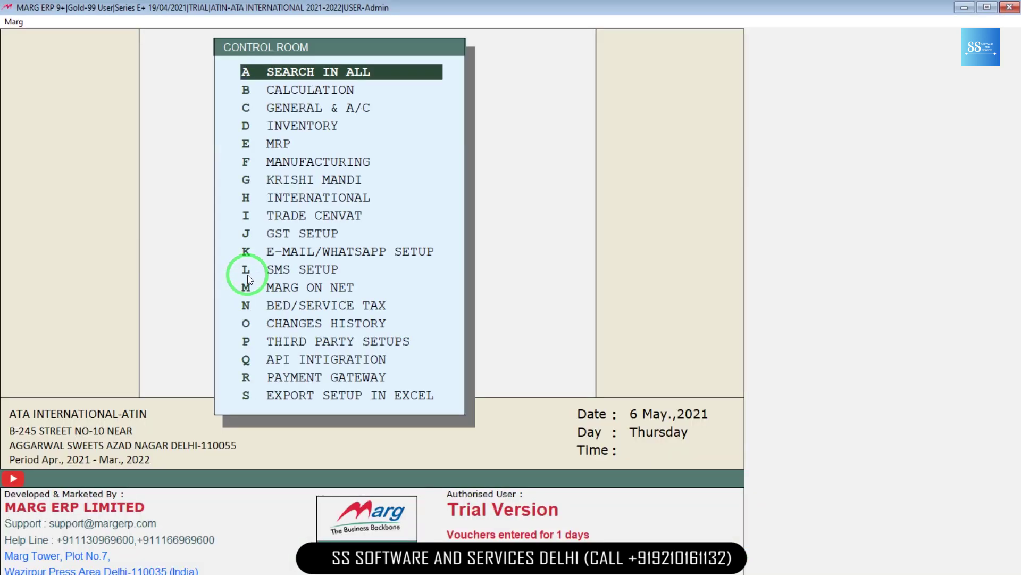
pyautogui.press('Return')
pyautogui.write('DISCOUNT')
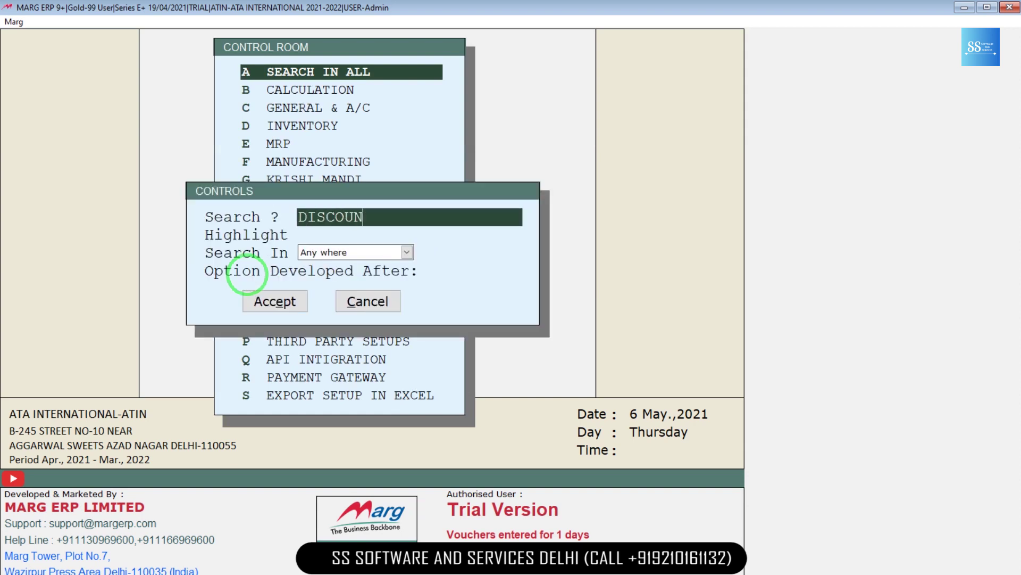
pyautogui.press('Return')
pyautogui.press('Return')
pyautogui.press('Return')
pyautogui.press('Return')
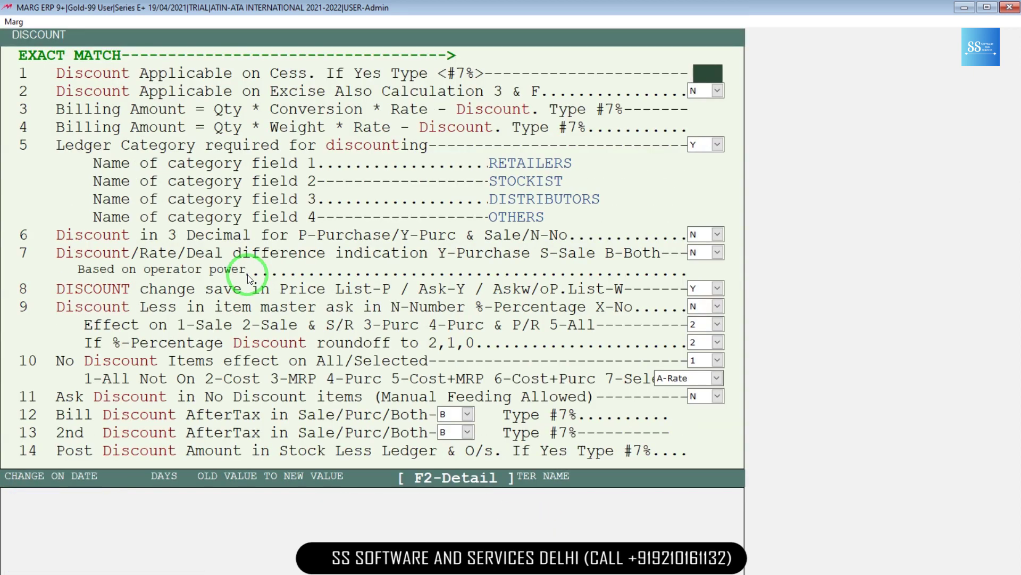
# - Set the "Item Discount Y-Both/P-Purchase/S-Sale" control to N and return to the Control Room list
pyautogui.press('Return')
pyautogui.press('Return')
pyautogui.press('Return')
pyautogui.press('Return')
pyautogui.press('Return')
pyautogui.press('Return')
pyautogui.press('Return')
pyautogui.press('Return')
pyautogui.press('Return')
pyautogui.press('Return')
pyautogui.press('Return')
pyautogui.press('Return')
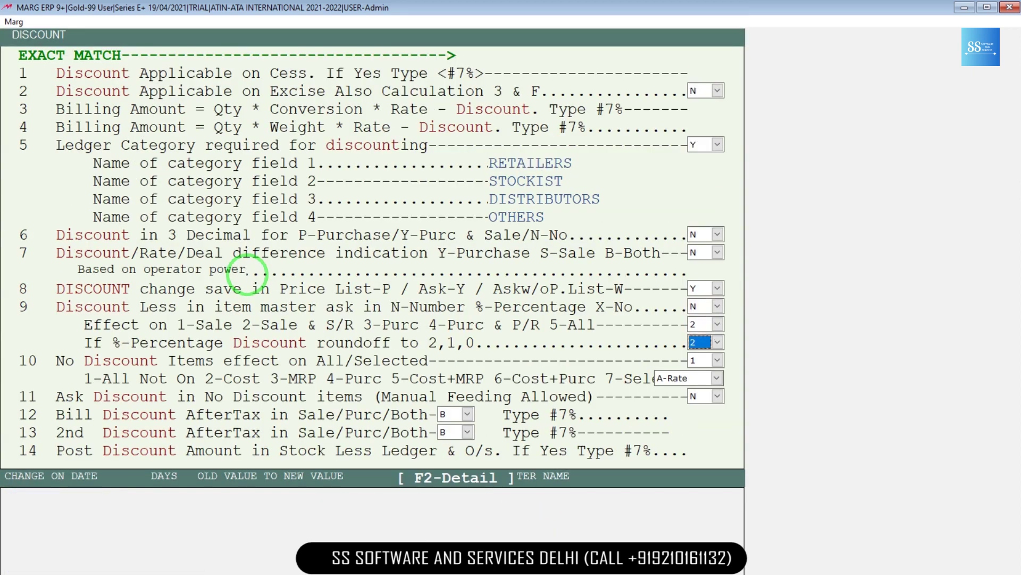
pyautogui.press('Return')
pyautogui.press('Return')
pyautogui.press('Return')
pyautogui.press('Return')
pyautogui.press('Return')
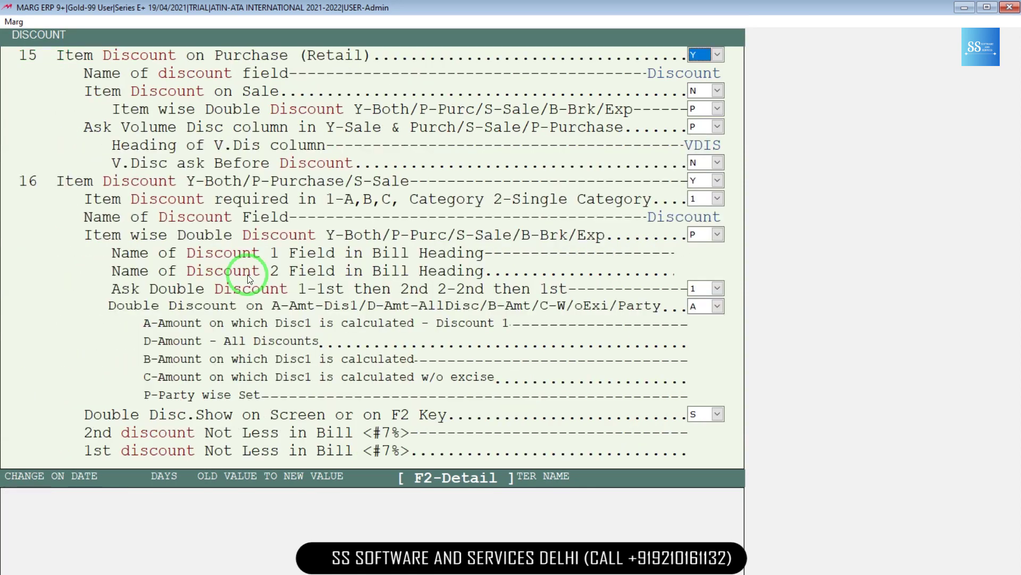
pyautogui.press('Return')
pyautogui.press('Return')
pyautogui.press('Return')
pyautogui.press('Return')
pyautogui.press('Return')
pyautogui.press('Return')
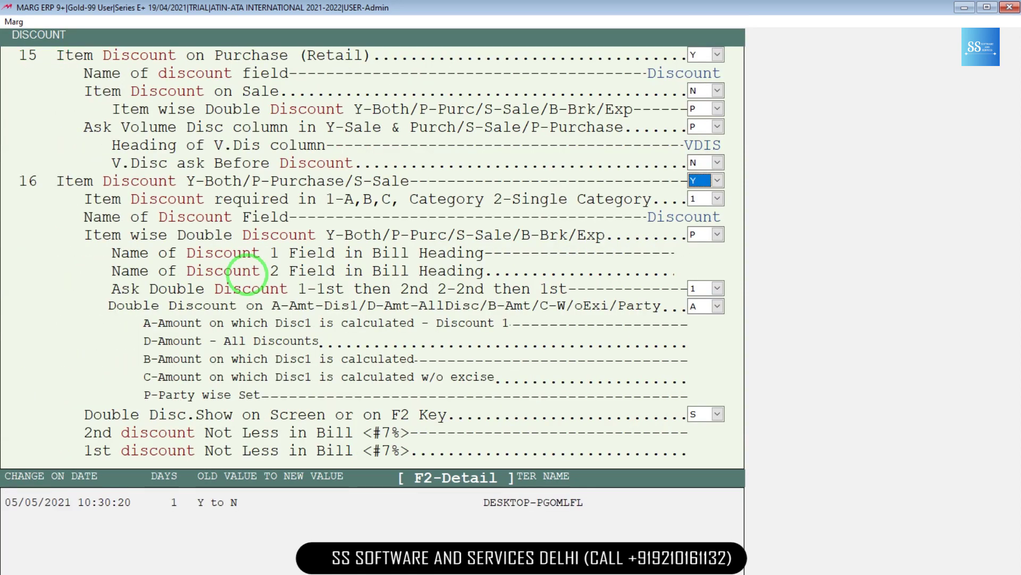
pyautogui.press('n')
pyautogui.press('Escape')
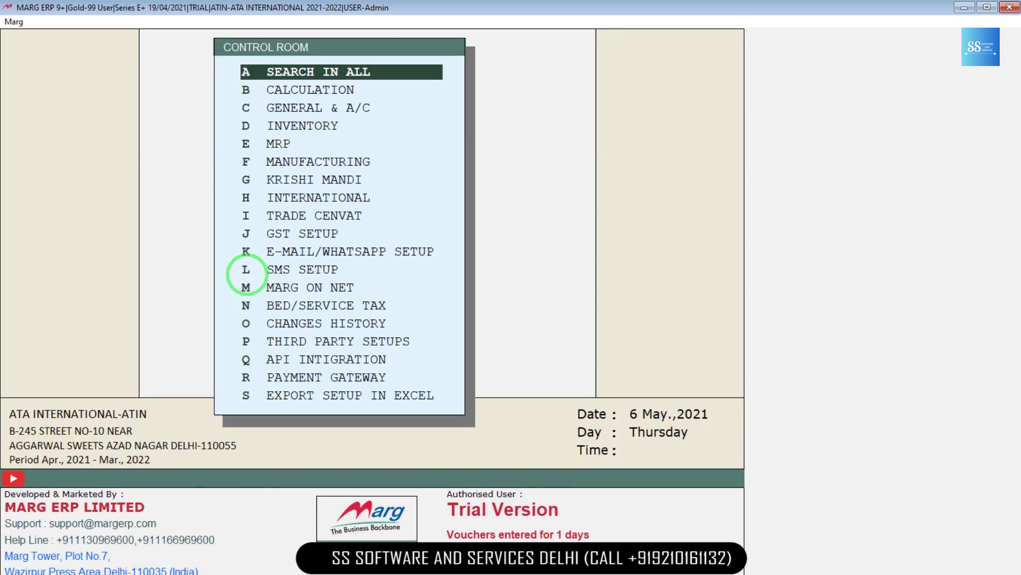
# - Search all Control Room settings for ENTRY
pyautogui.press('Return')
pyautogui.write('ENTRY')
pyautogui.press('Return')
pyautogui.press('Return')
pyautogui.press('Return')
pyautogui.press('Return')
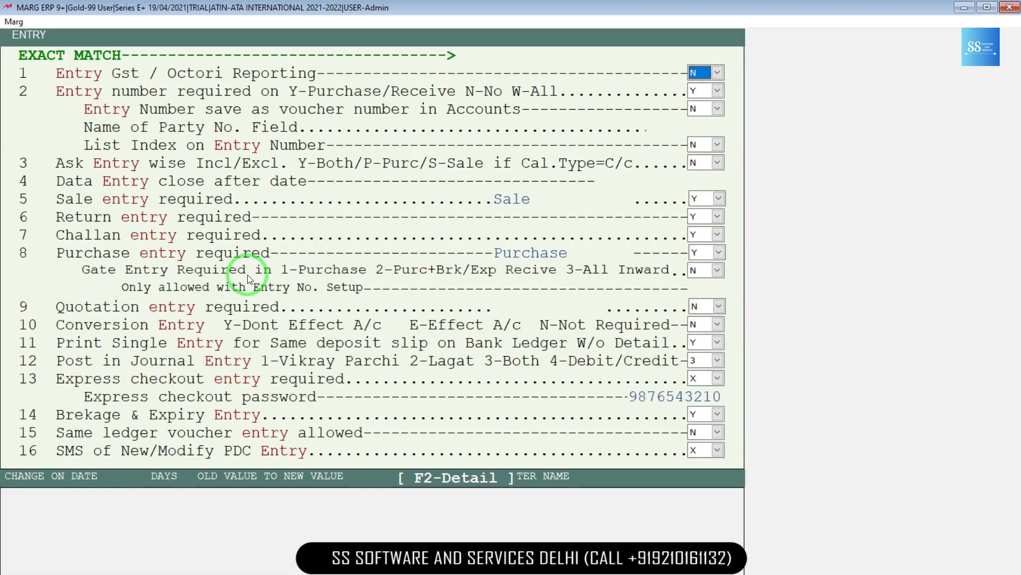
# - Set "Entry number required on Y-Purchase/Receive N-No W-All" to N and save the Control Room changes
pyautogui.press('Down')
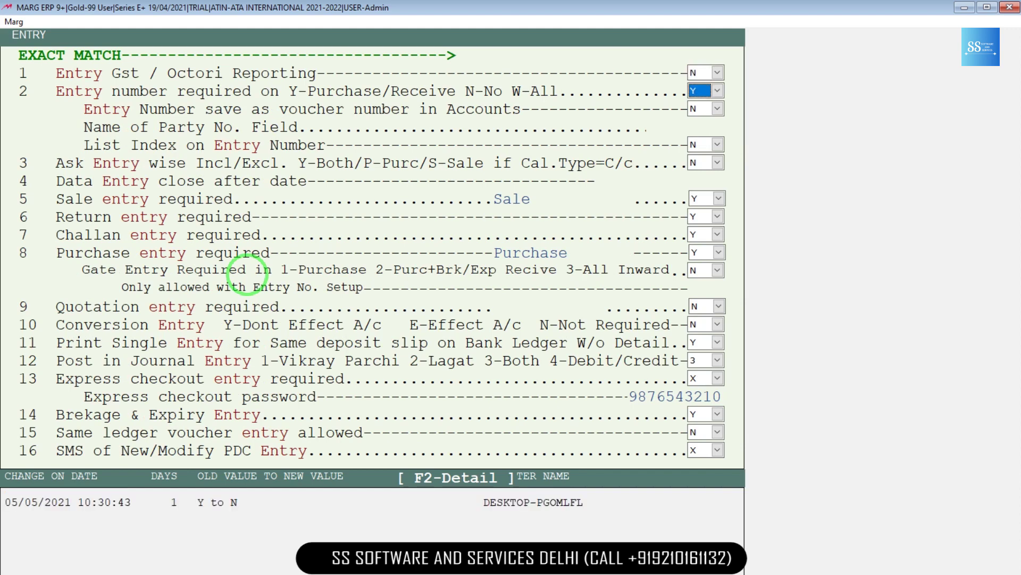
pyautogui.press('n')
pyautogui.press('Escape')
pyautogui.press('Escape')
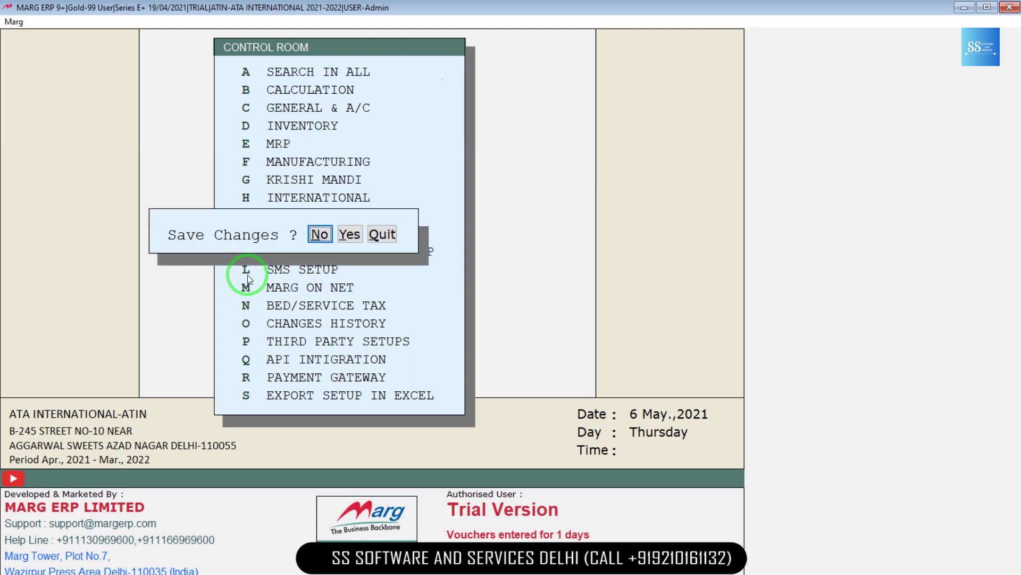
pyautogui.press('Right')
pyautogui.press('Return')
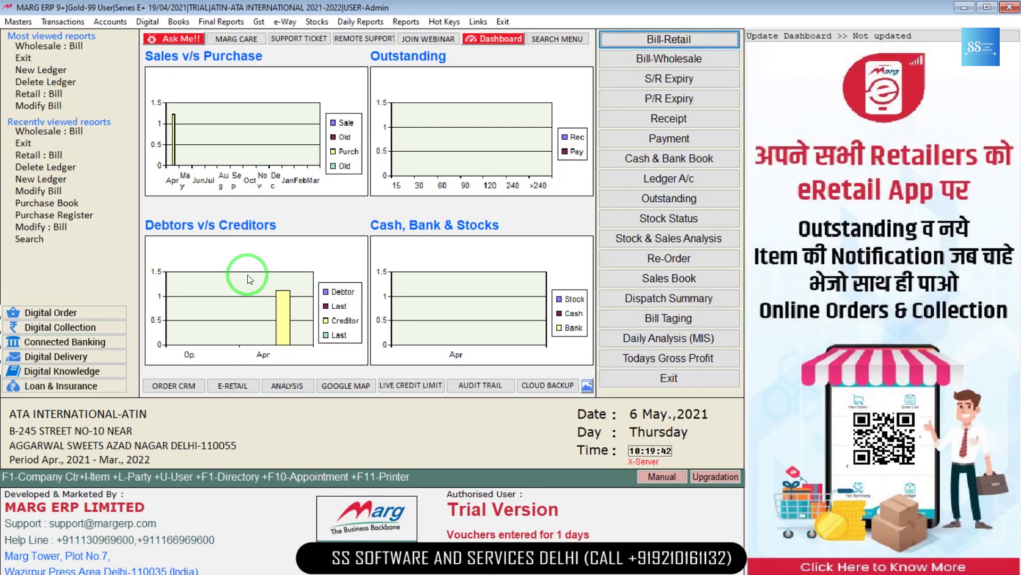
# - Start a new purchase entry dated 4-4 and allow the date that differs from the current one
pyautogui.hotkey('alt', 'F2')
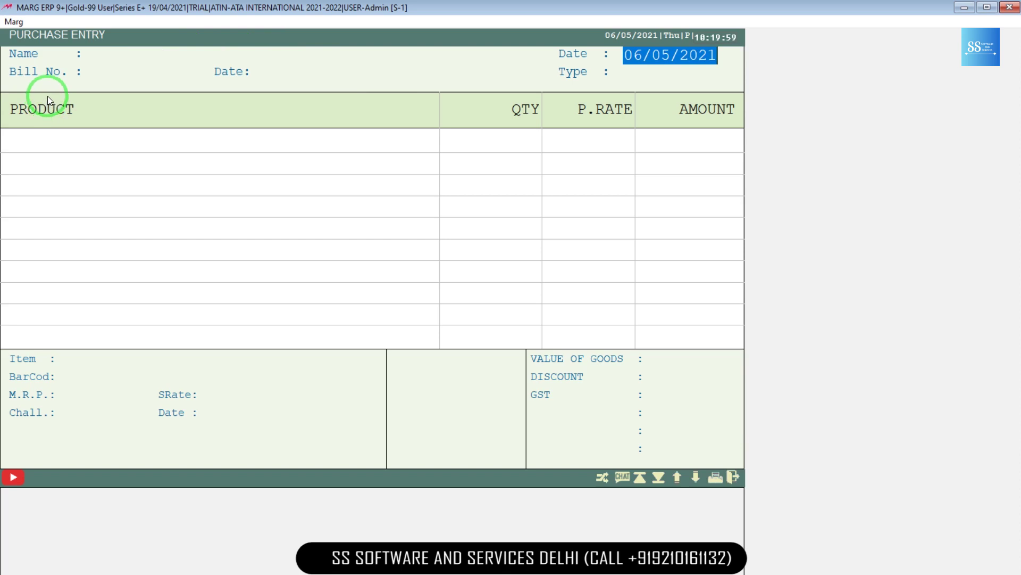
pyautogui.write('4-4')
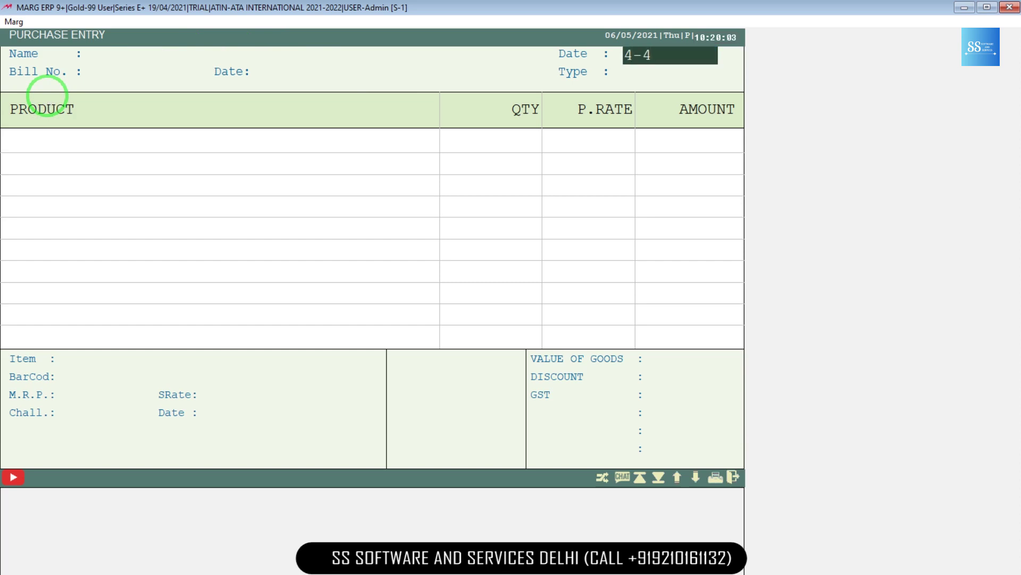
pyautogui.press('Return')
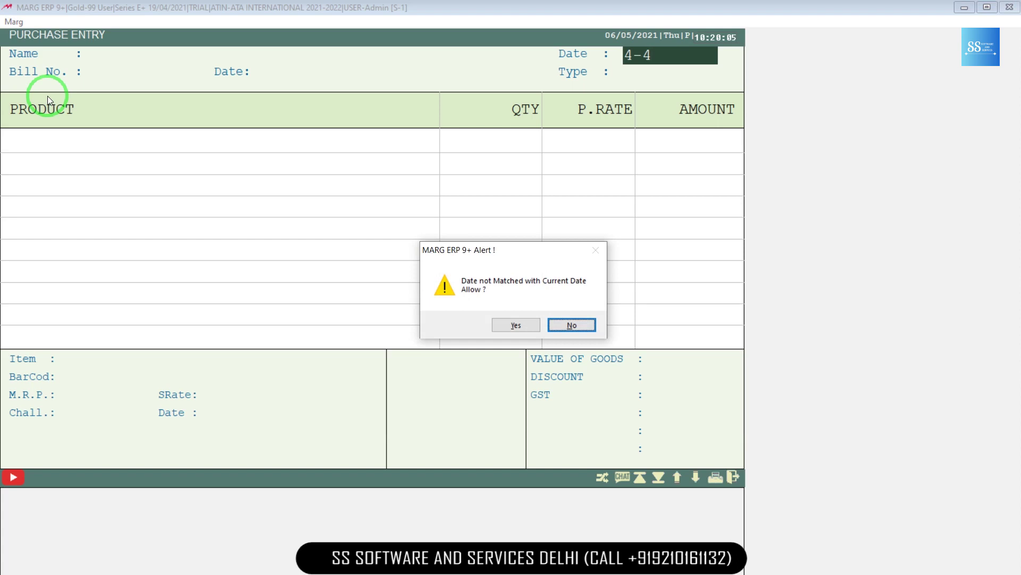
pyautogui.press('Left')
pyautogui.press('Return')
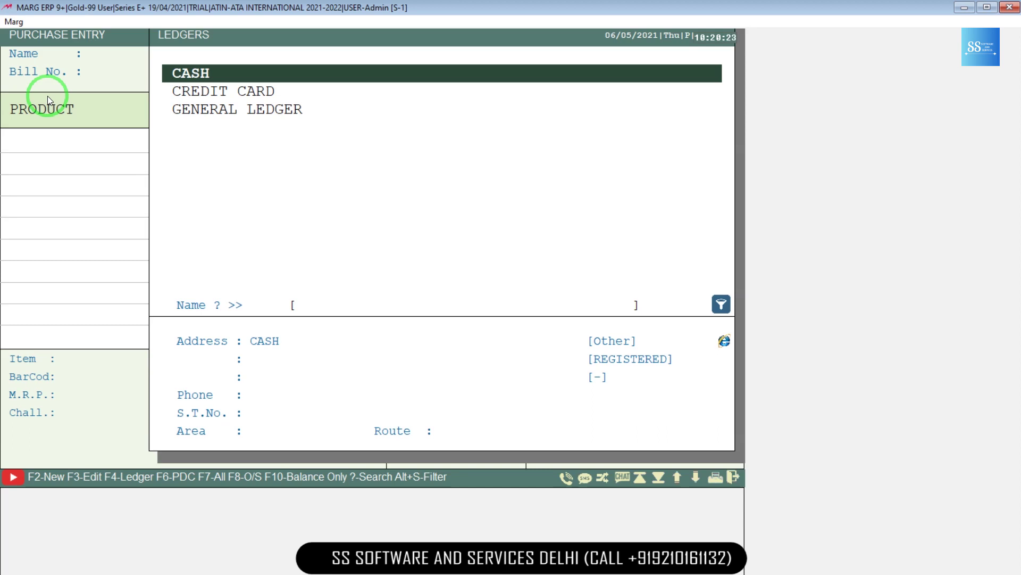
# - Create a supplier ledger named KUMAR TRADERS under the SUNDRY CREDITORS (SUPPLIERS) group
pyautogui.press('F2')
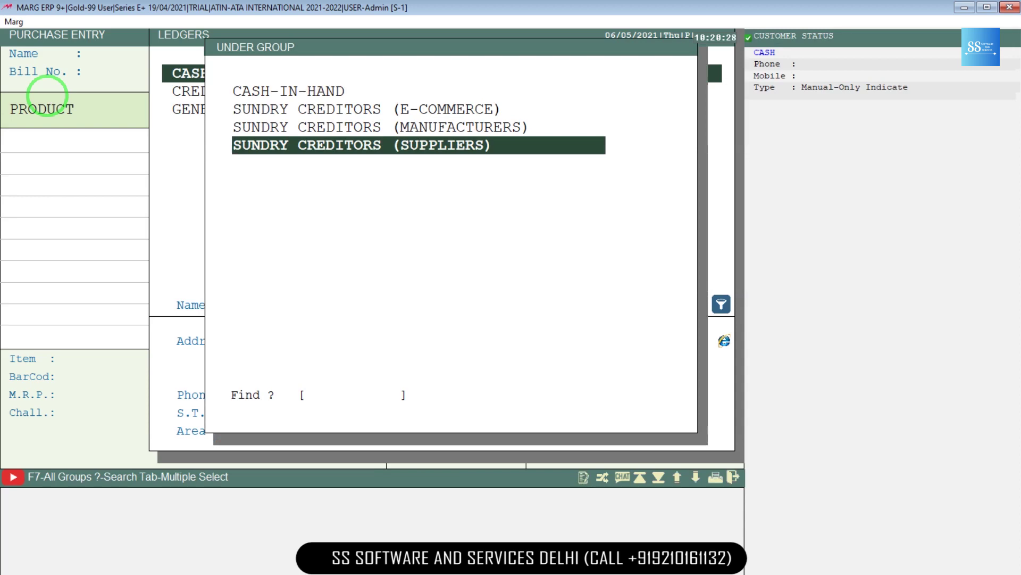
pyautogui.press('Return')
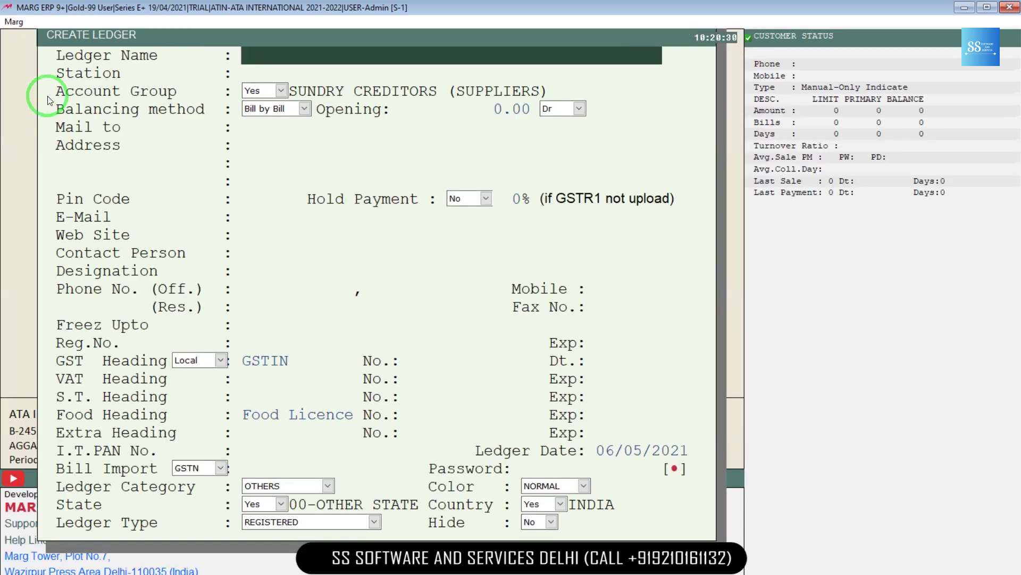
pyautogui.write('KUMAR TRADERS')
pyautogui.press('Return')
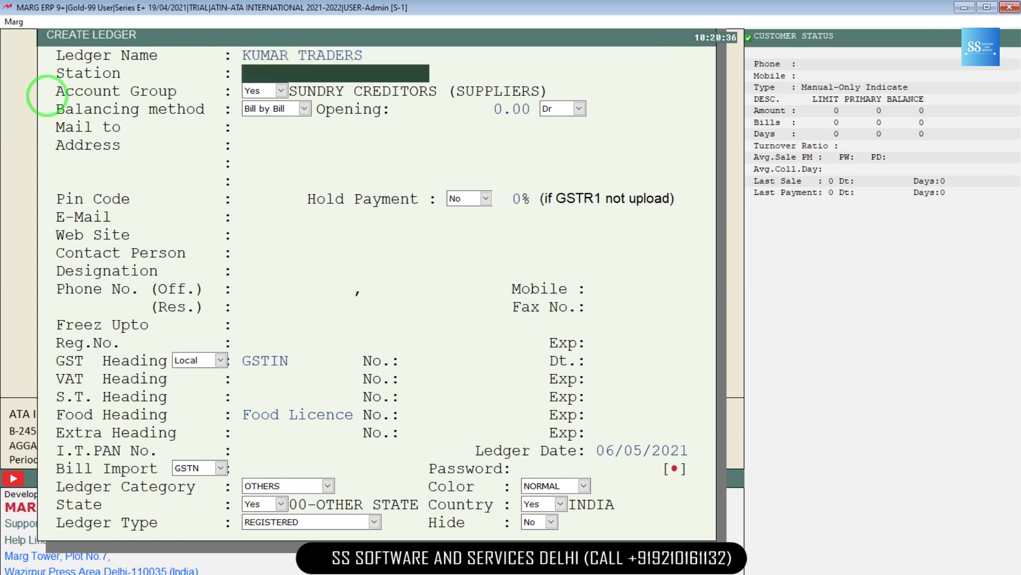
pyautogui.press('Return')
pyautogui.press('Return')
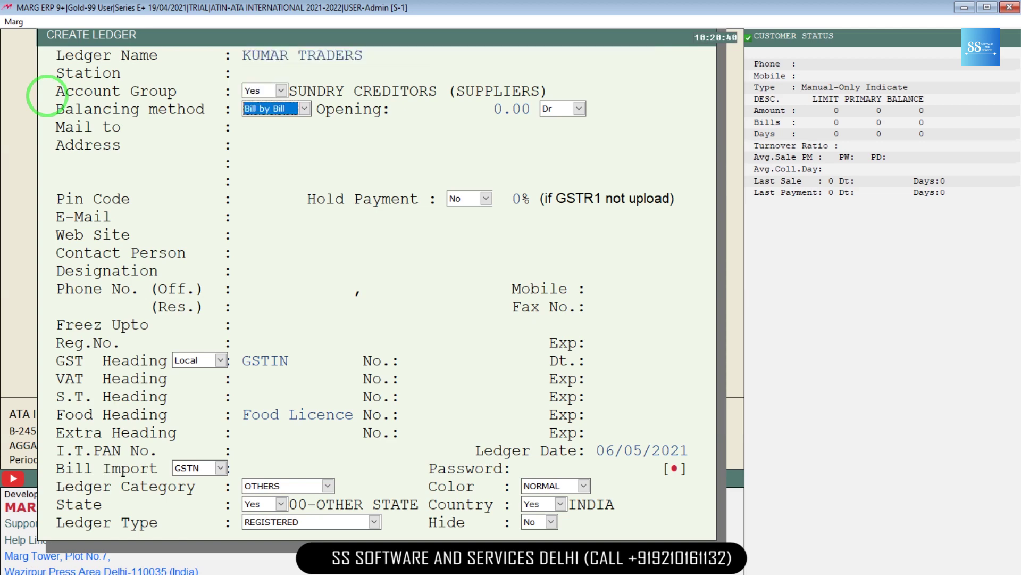
# - Set the ledger's balancing method to On Account, save the ledger and close its detail options
pyautogui.press('Down')
pyautogui.press('Return')
pyautogui.press('Return')
pyautogui.press('Return')
pyautogui.press('Return')
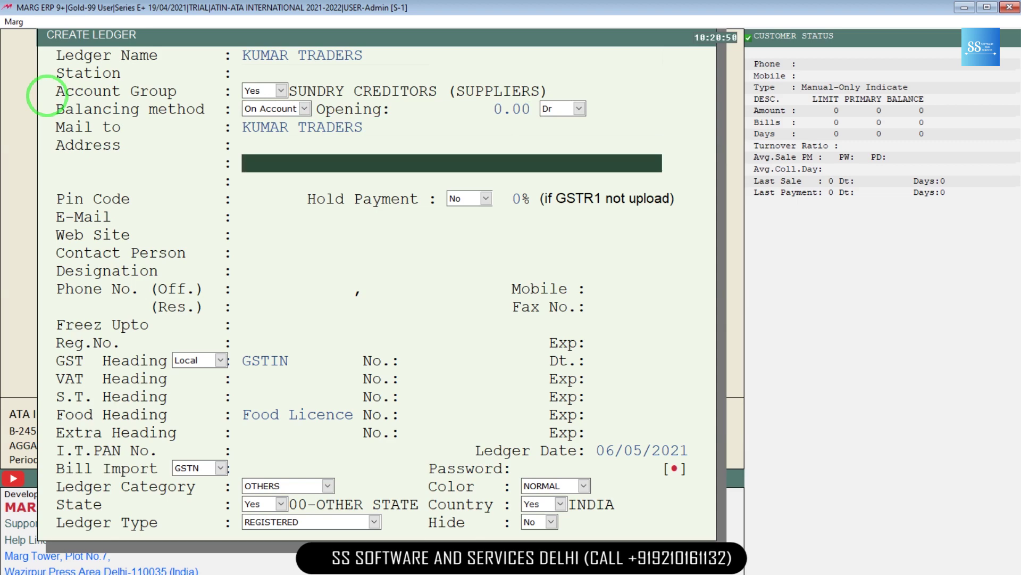
pyautogui.hotkey('ctrl', 'Return')
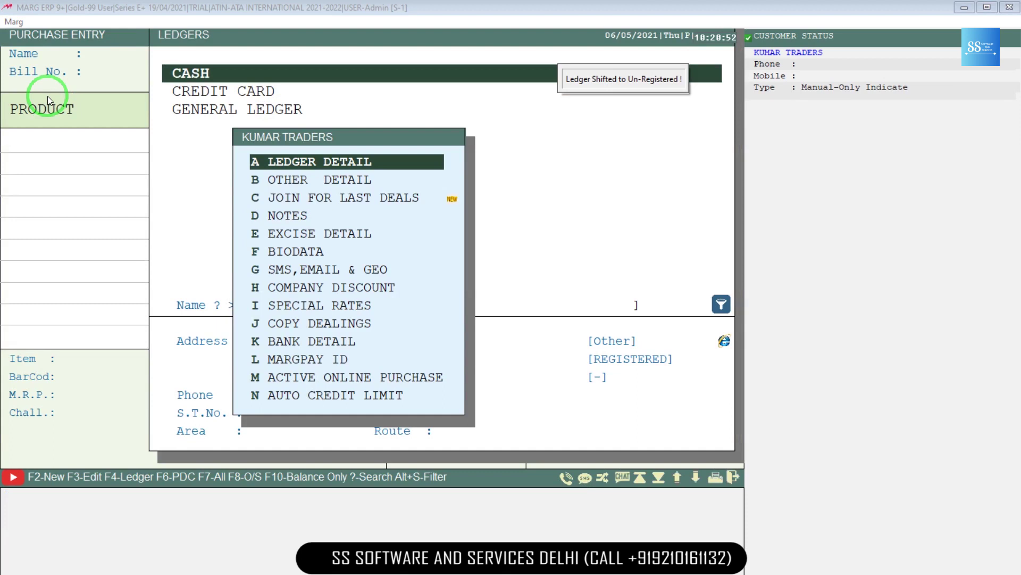
pyautogui.press('Escape')
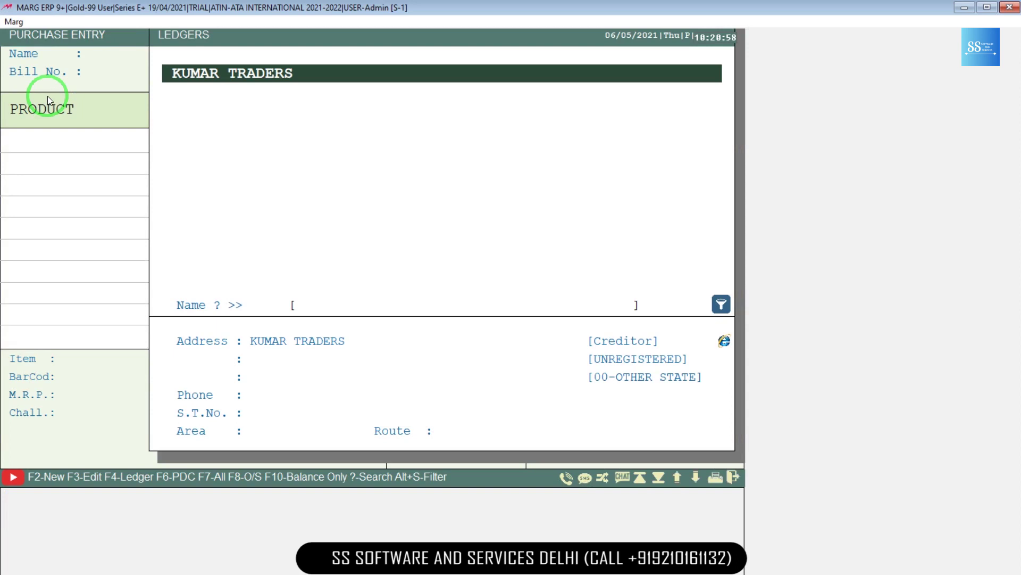
# - Choose KUMAR TRADERS as the purchase party and enter bill number 175 with the bill date 04/04/2021
pyautogui.press('Return')
pyautogui.write('175')
pyautogui.press('Return')
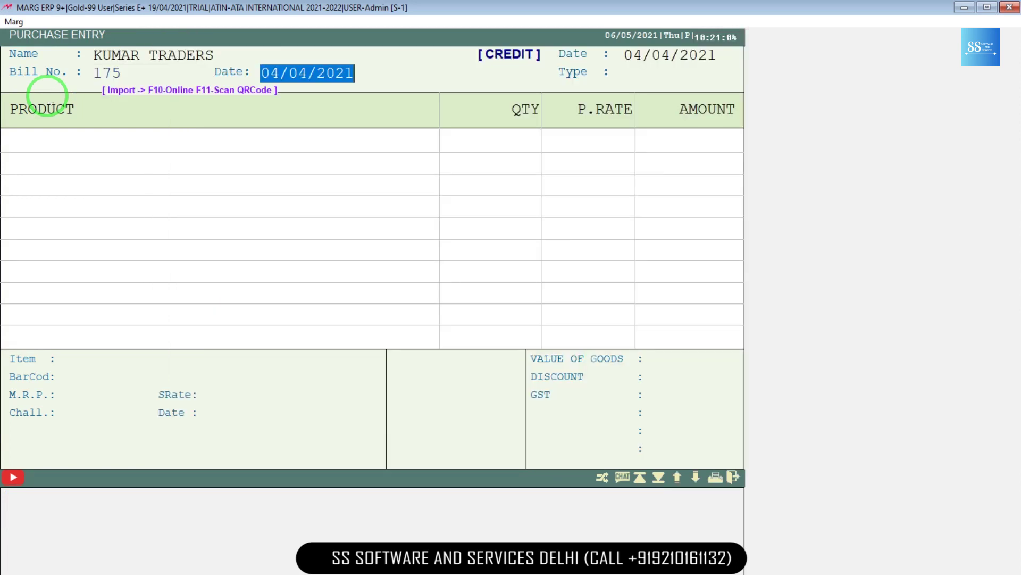
pyautogui.press('Return')
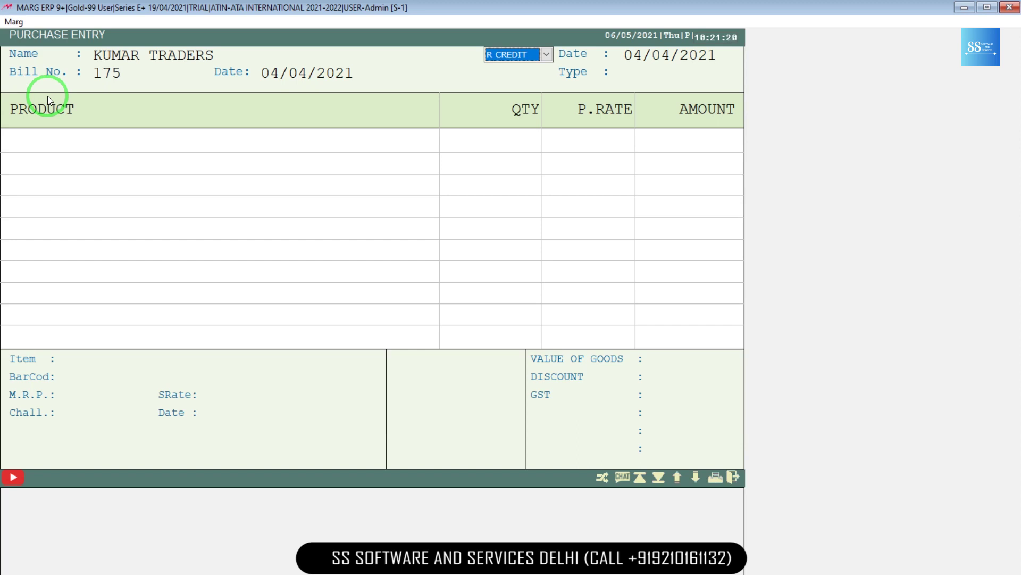
# - Choose R CREDIT as the payment type, acknowledge the unregistered supplier alert and leave TAX at No
pyautogui.hotkey('alt', 'Down')
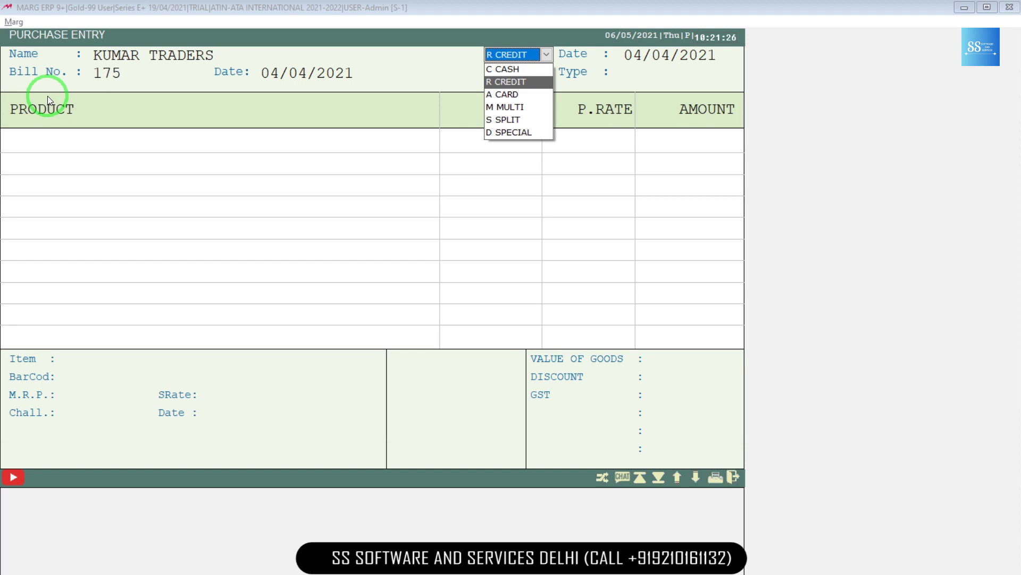
pyautogui.press('Return')
pyautogui.press('Return')
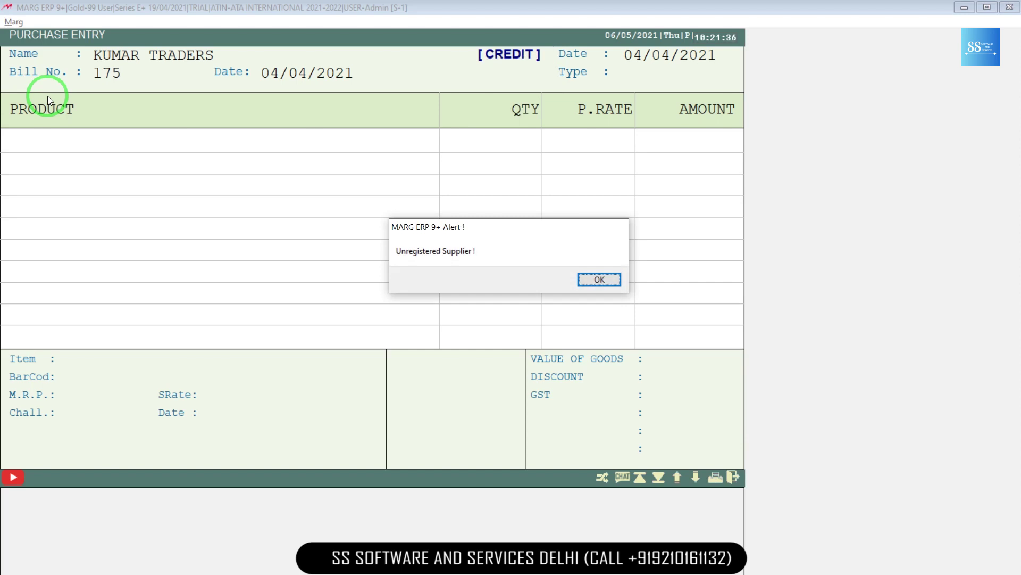
pyautogui.press('Return')
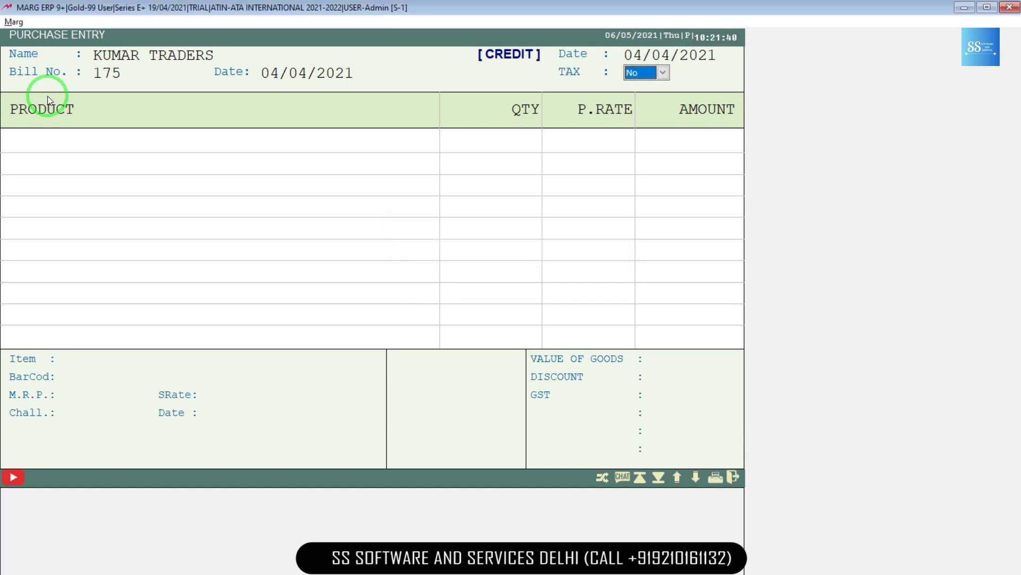
pyautogui.press('Return')
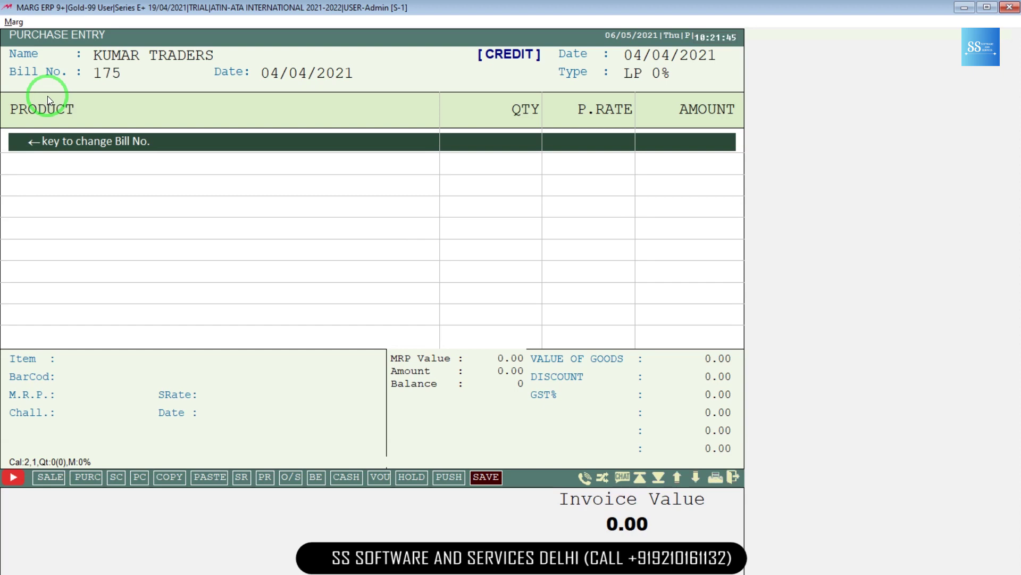
# - Consult the supplier's bill, start a new product from the purchase's item list and name it COTTON FABRIC
pyautogui.hotkey('alt', 'Tab')
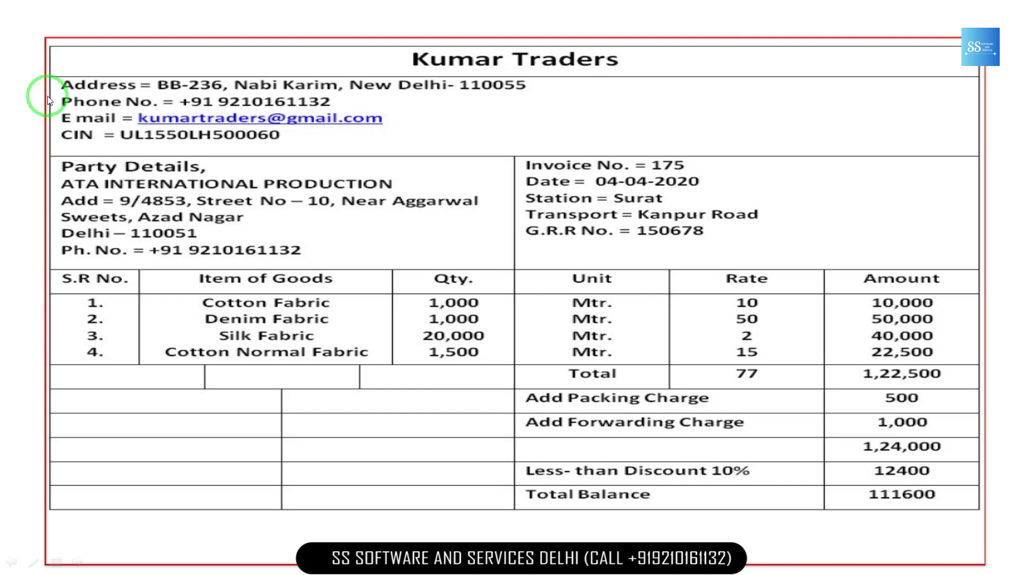
pyautogui.hotkey('alt', 'Tab')
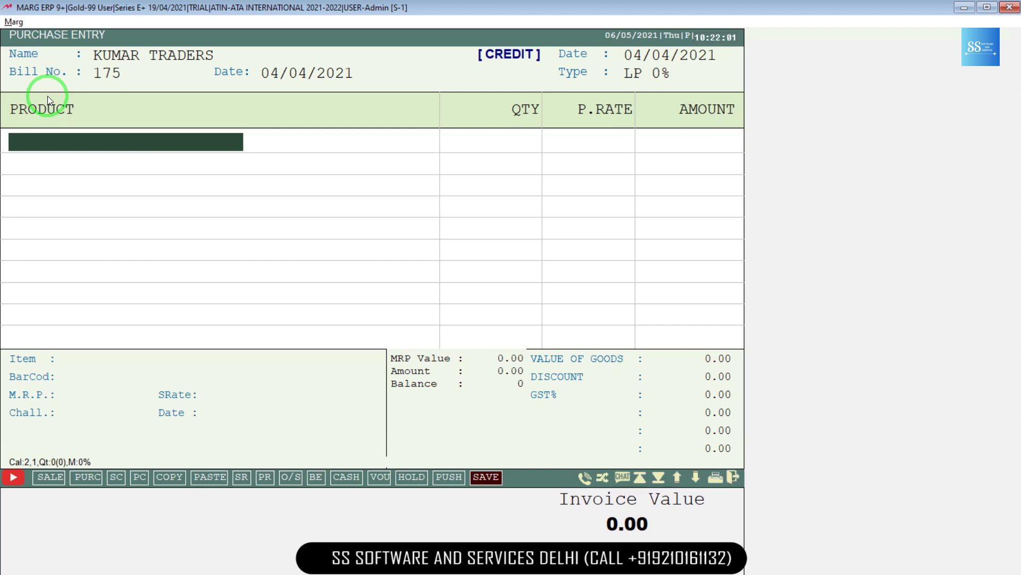
pyautogui.press('Return')
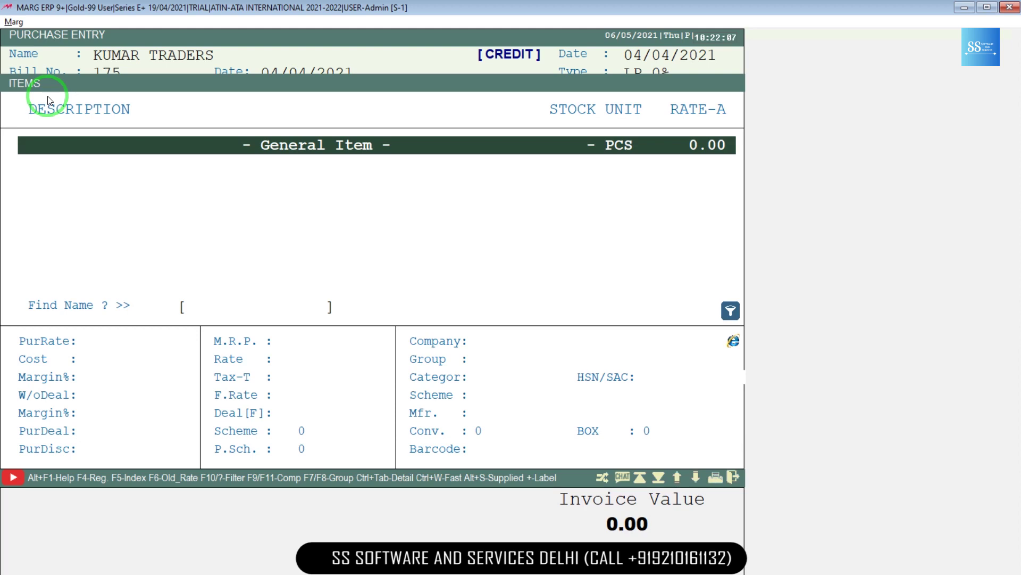
pyautogui.press('F9')
pyautogui.hotkey('alt', 'Tab')
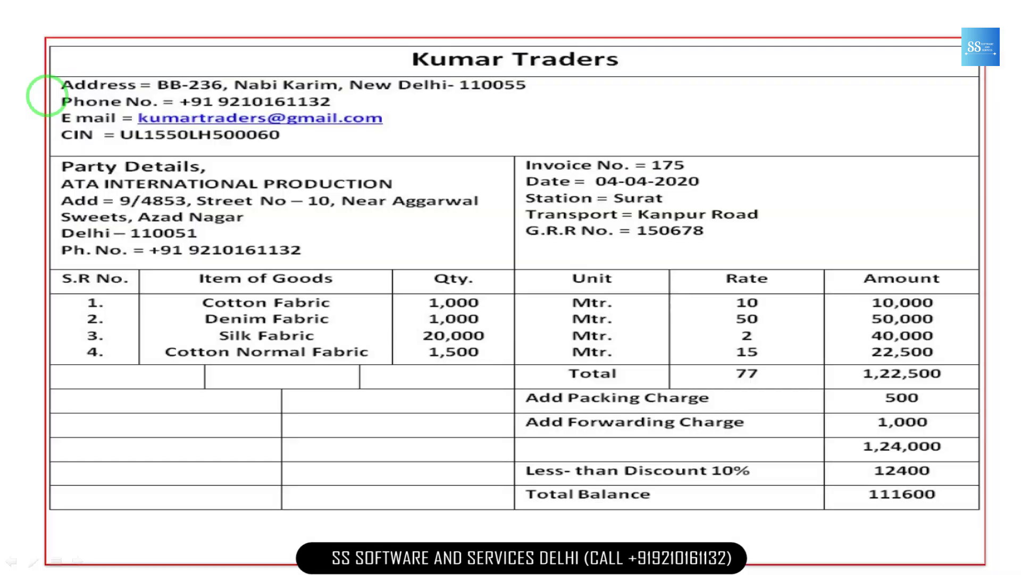
pyautogui.hotkey('alt', 'Tab')
pyautogui.write('COT')
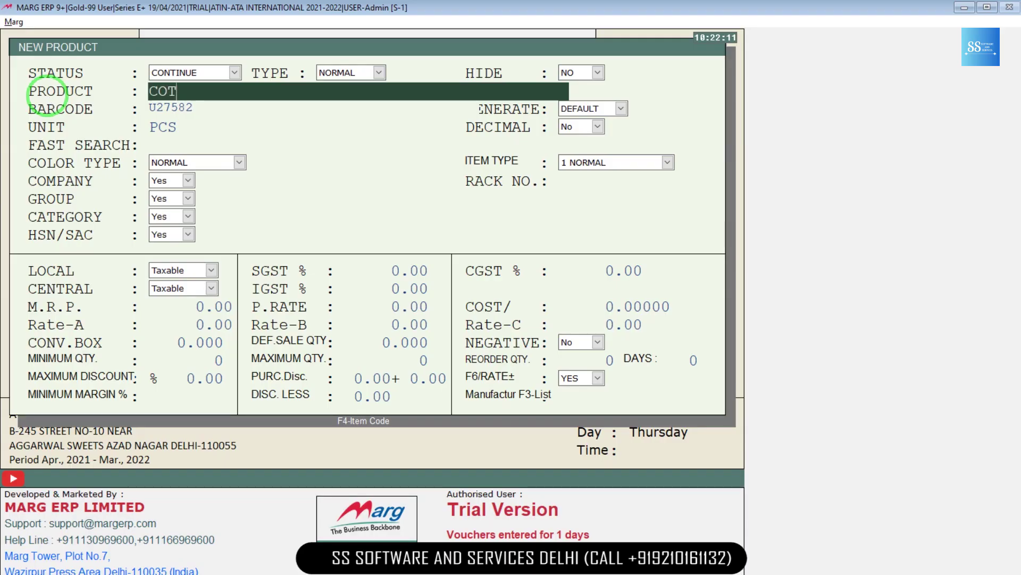
pyautogui.write('TON FABRIC')
pyautogui.press('Return')
pyautogui.press('Return')
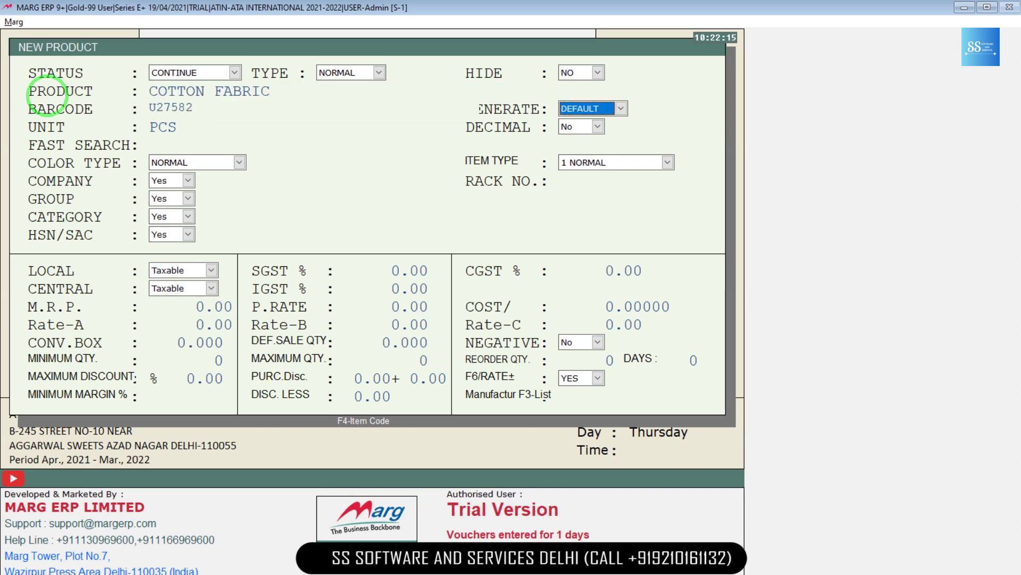
# - Set the product's unit to MTR and allow decimals, leaving the fast search and rack number blank
pyautogui.press('Return')
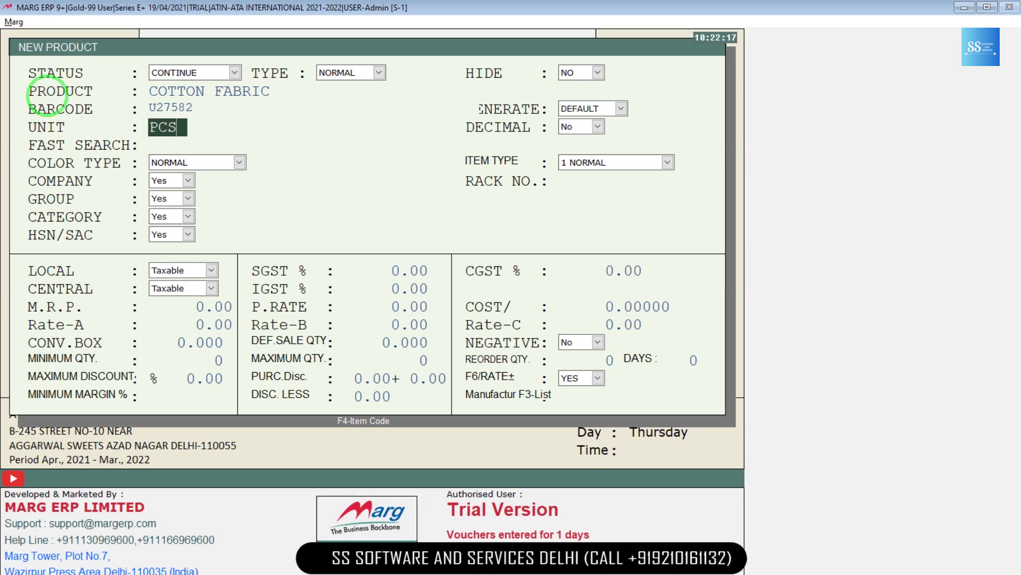
pyautogui.press('BackSpace')
pyautogui.press('BackSpace')
pyautogui.press('BackSpace')
pyautogui.write('MTR')
pyautogui.press('Return')
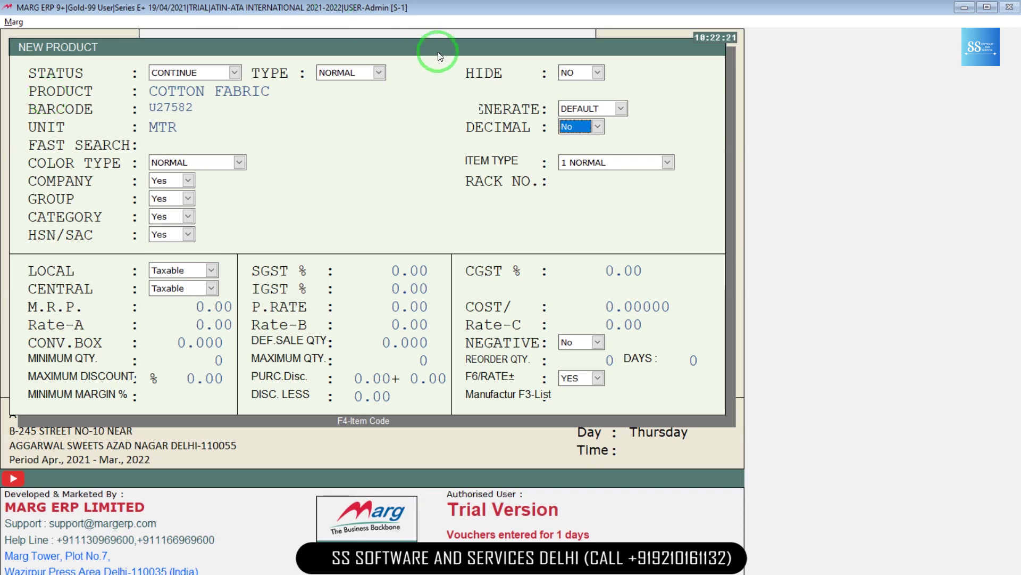
pyautogui.press('y')
pyautogui.press('Return')
pyautogui.press('Return')
pyautogui.press('Return')
pyautogui.press('Return')
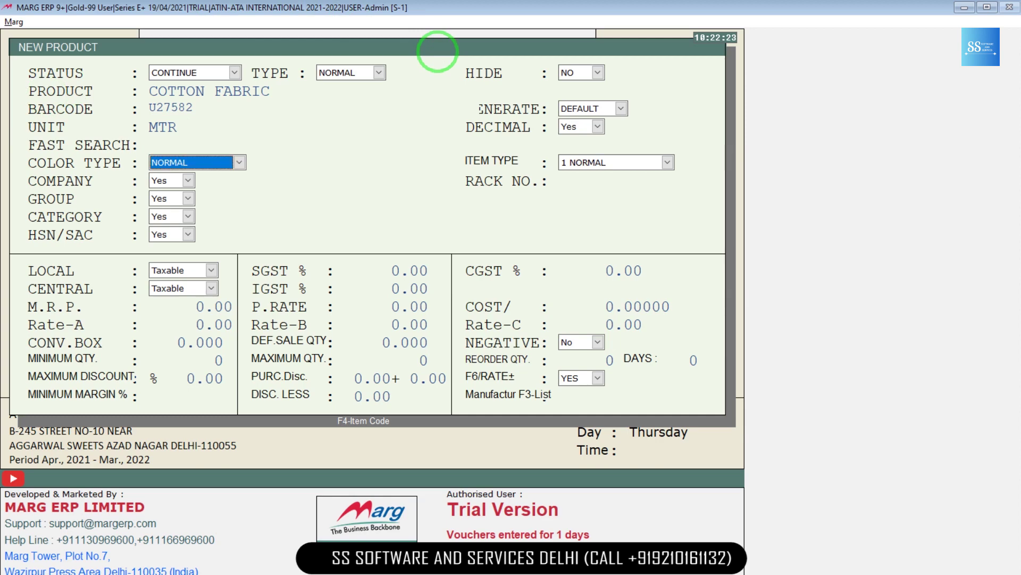
# - Keep the default company, group and category, set HSN/SAC to No and choose the -BLANK- HSN/SAC entry
pyautogui.press('Return')
pyautogui.press('Return')
pyautogui.press('Return')
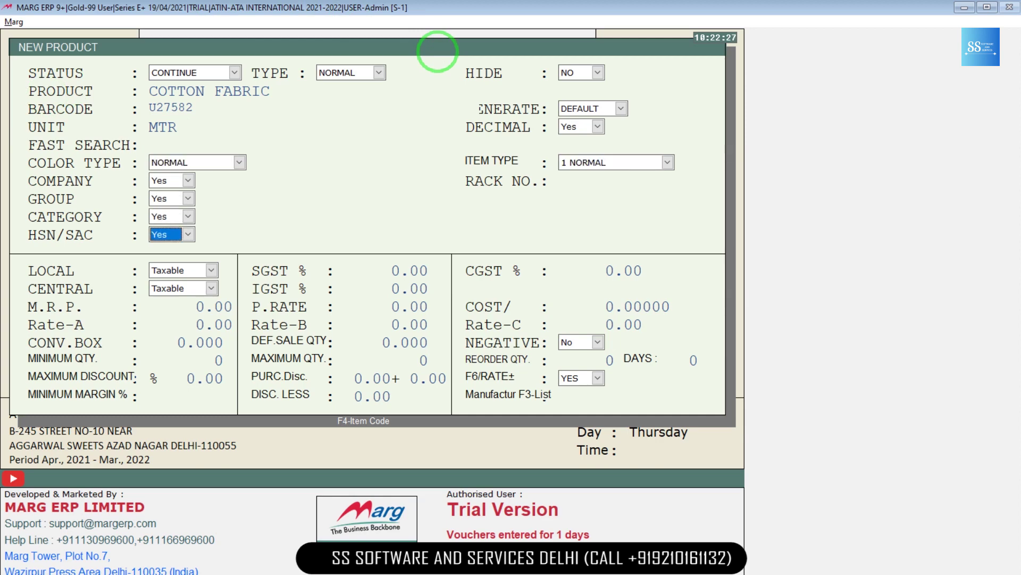
pyautogui.hotkey('alt', 'Down')
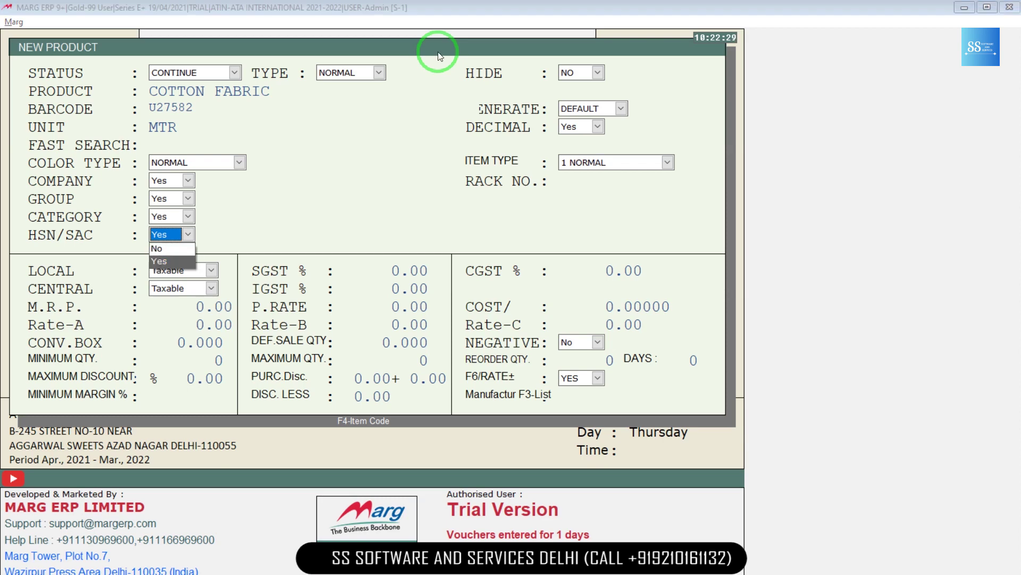
pyautogui.press('Up')
pyautogui.press('Return')
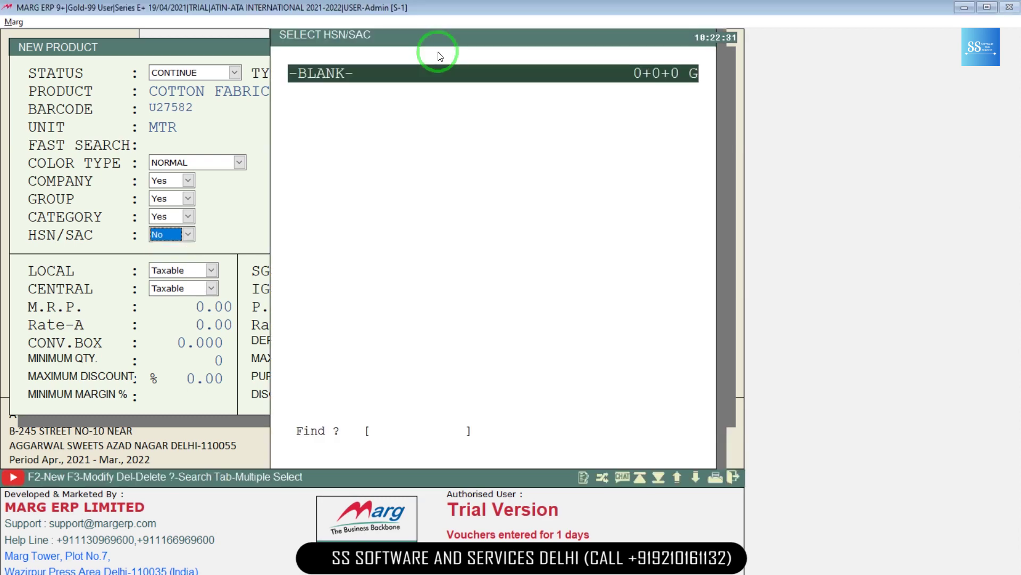
pyautogui.press('Return')
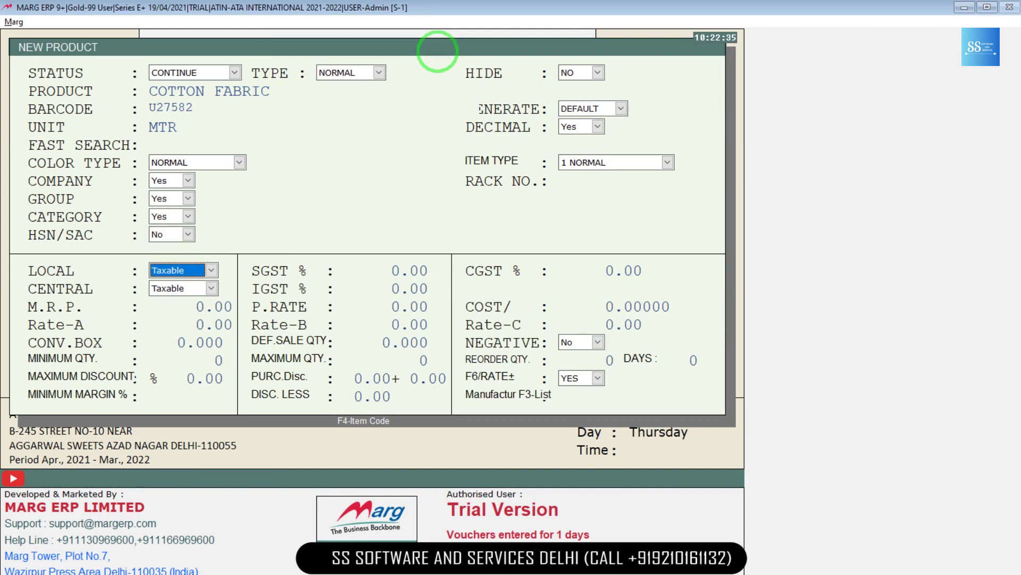
# - Set both the local and central tax status of COTTON FABRIC to Exempted
pyautogui.press('Down')
pyautogui.press('Return')
pyautogui.press('Return')
pyautogui.press('Return')
pyautogui.press('Down')
pyautogui.press('Return')
pyautogui.press('Return')
# - Set the product's purchase rate to 10 and save COTTON FABRIC
pyautogui.press('Return')
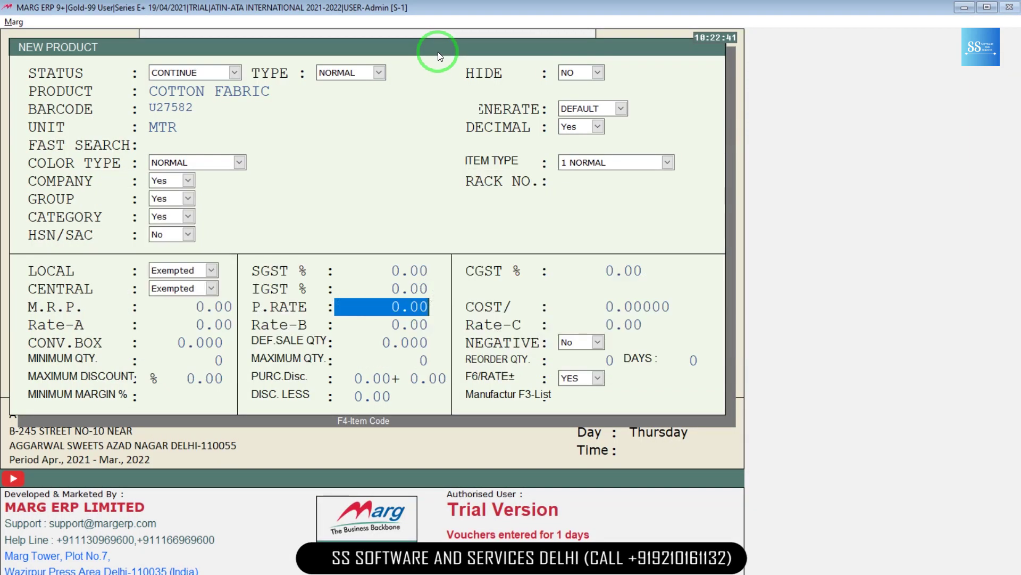
pyautogui.write('10 .')
pyautogui.press('Return')
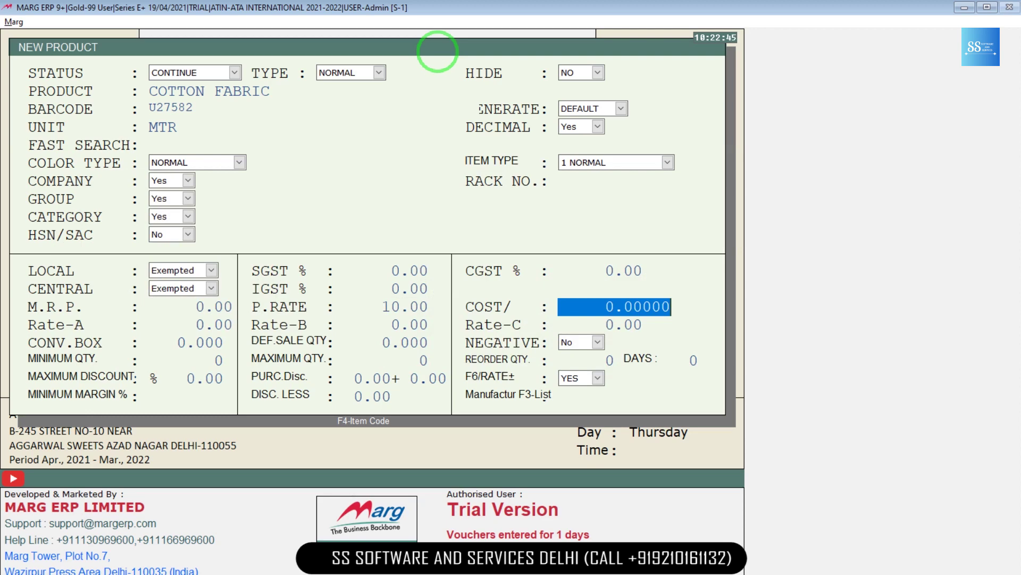
pyautogui.press('Escape')
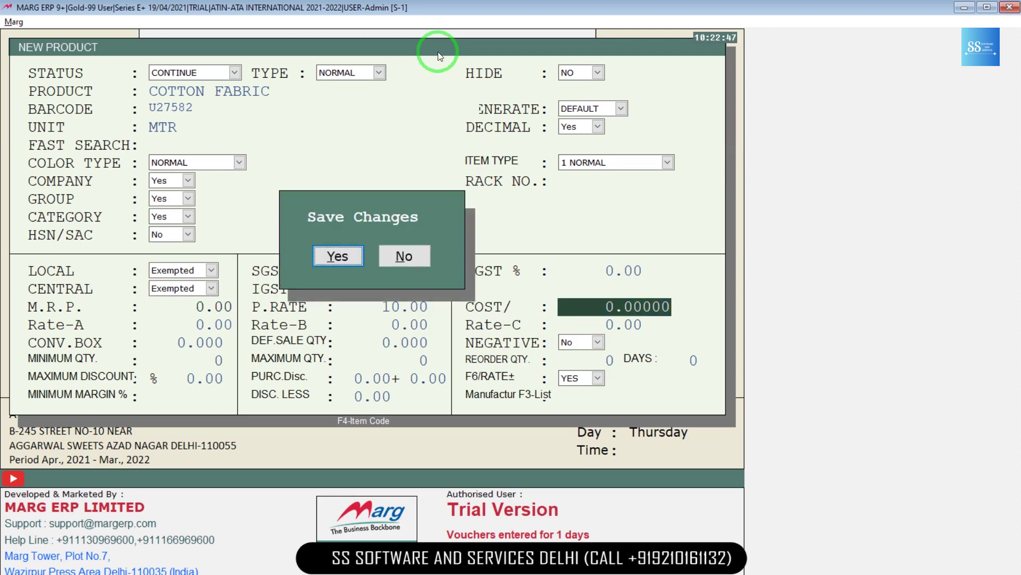
pyautogui.press('Return')
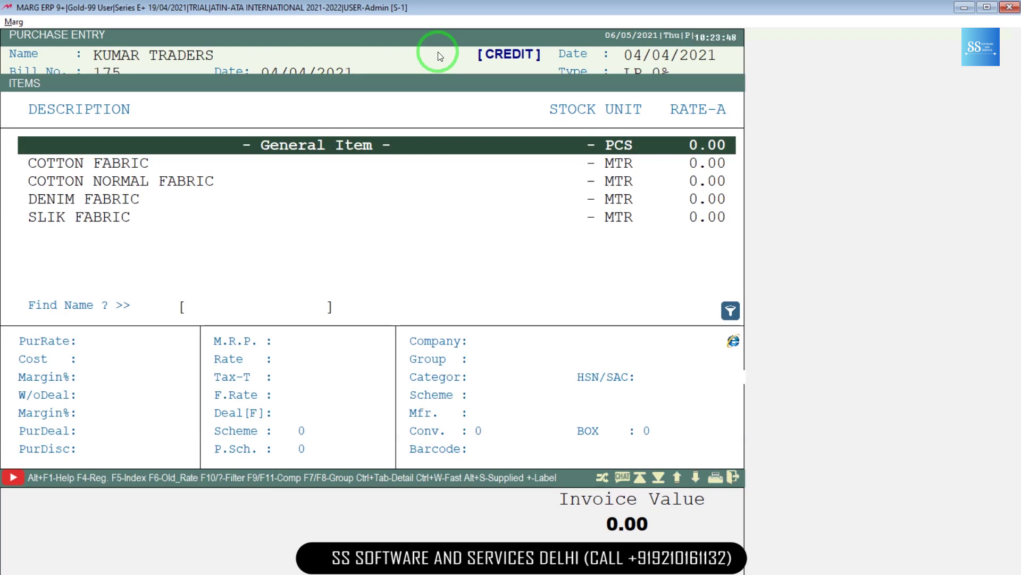
# - Add COTTON FABRIC to the purchase with quantity 1000 at a rate of 10
pyautogui.press('Down')
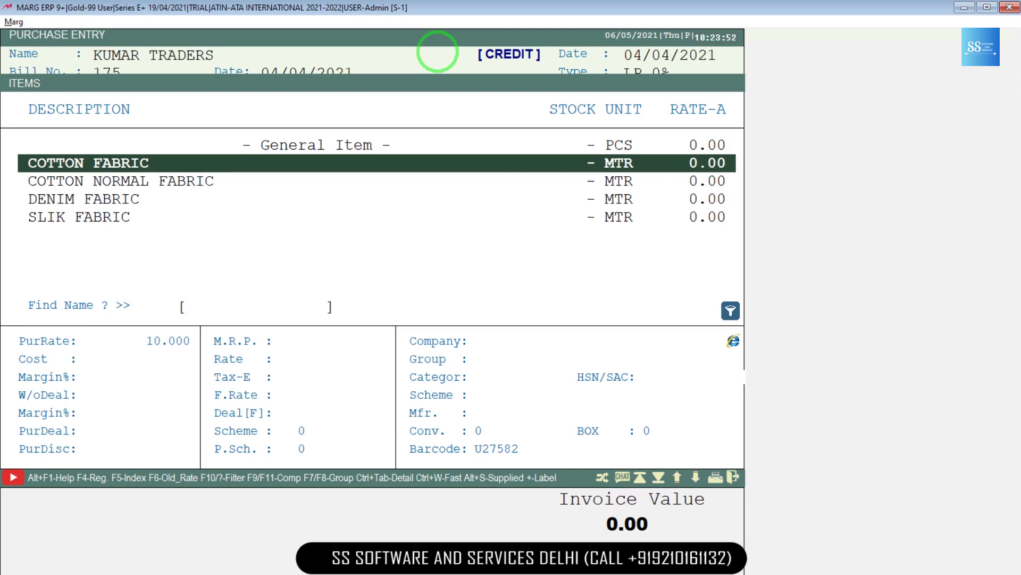
pyautogui.press('Return')
pyautogui.write('1000')
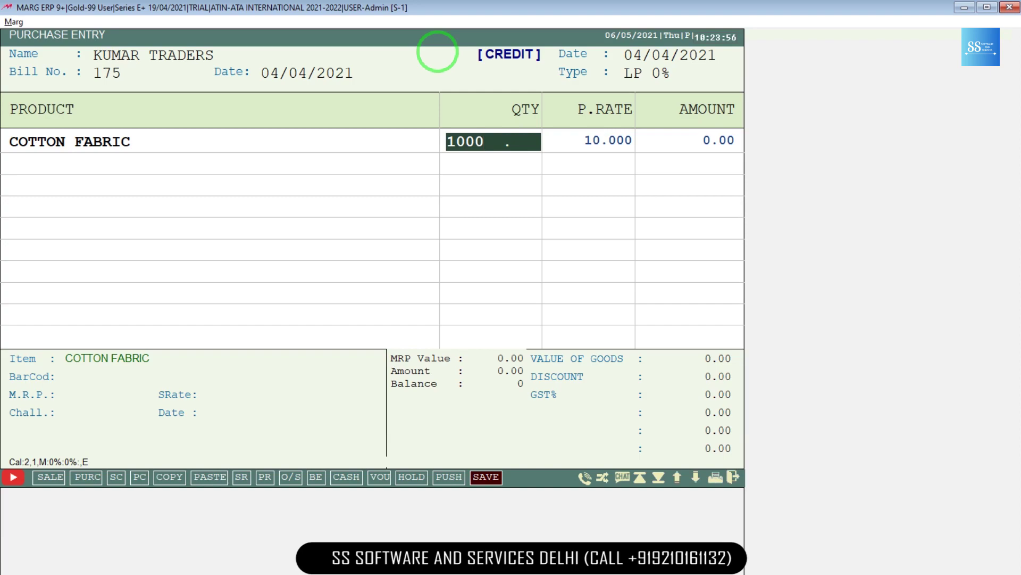
pyautogui.press('Return')
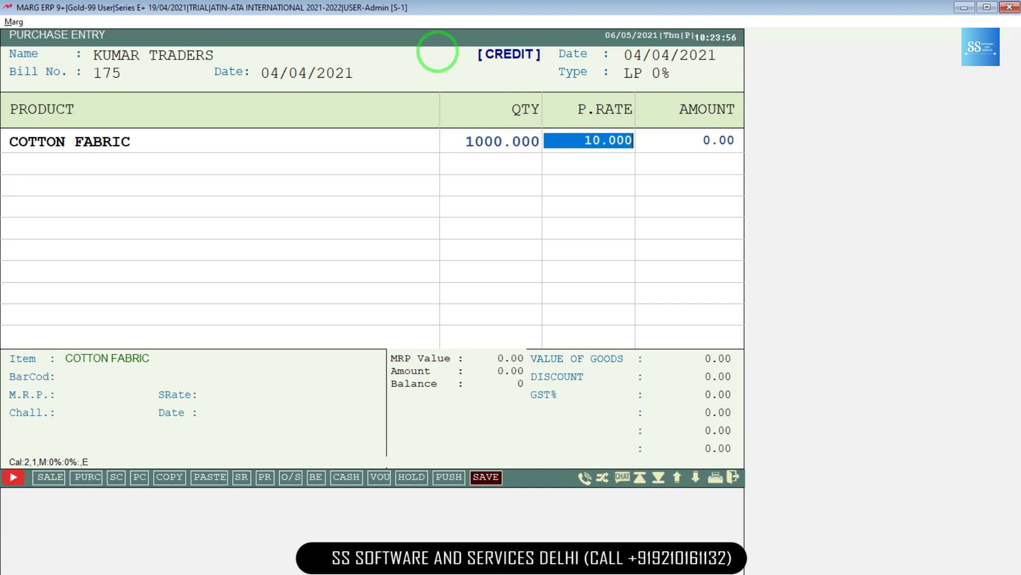
pyautogui.press('Return')
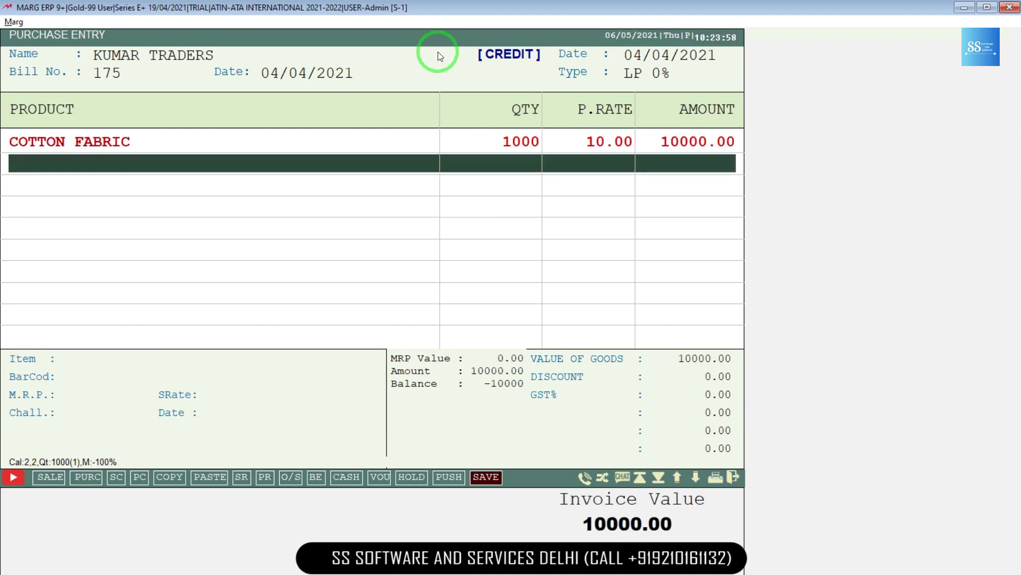
# - Check the supplier's bill and add DENIM FABRIC with quantity 1000 at a rate of 50
pyautogui.hotkey('alt', 'Tab')
pyautogui.hotkey('alt', 'Tab')
pyautogui.write('DENIM')
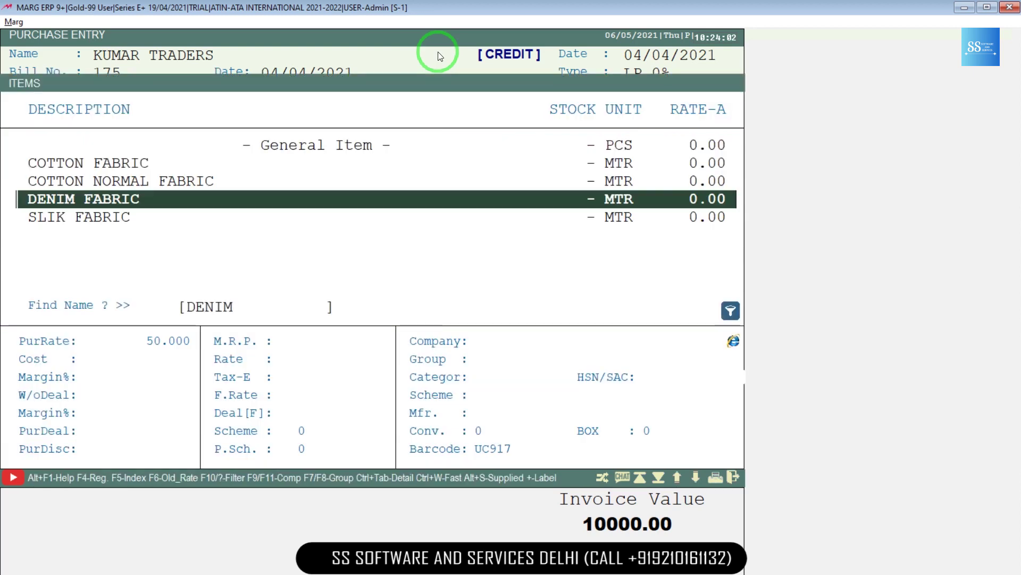
pyautogui.press('Return')
pyautogui.write('1000')
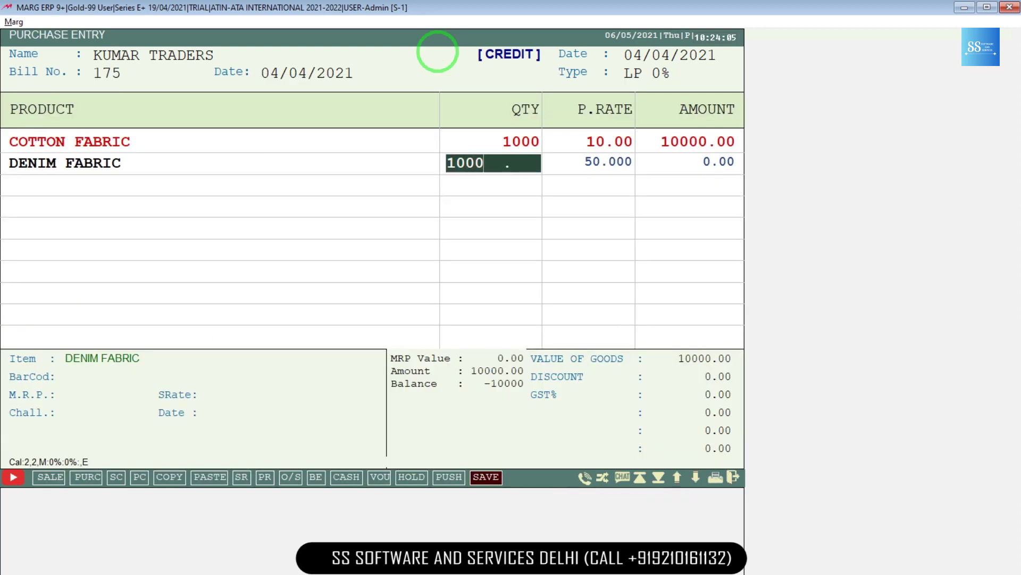
pyautogui.press('Return')
pyautogui.press('Return')
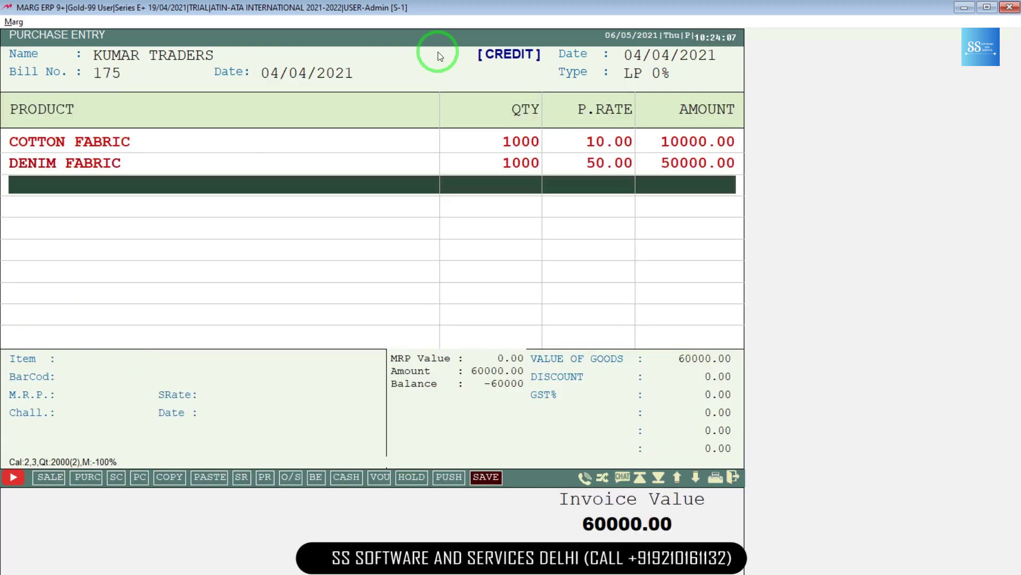
# - Add SLIK FABRIC to the purchase with quantity 20000 at a rate of 2
pyautogui.write('SLIK')
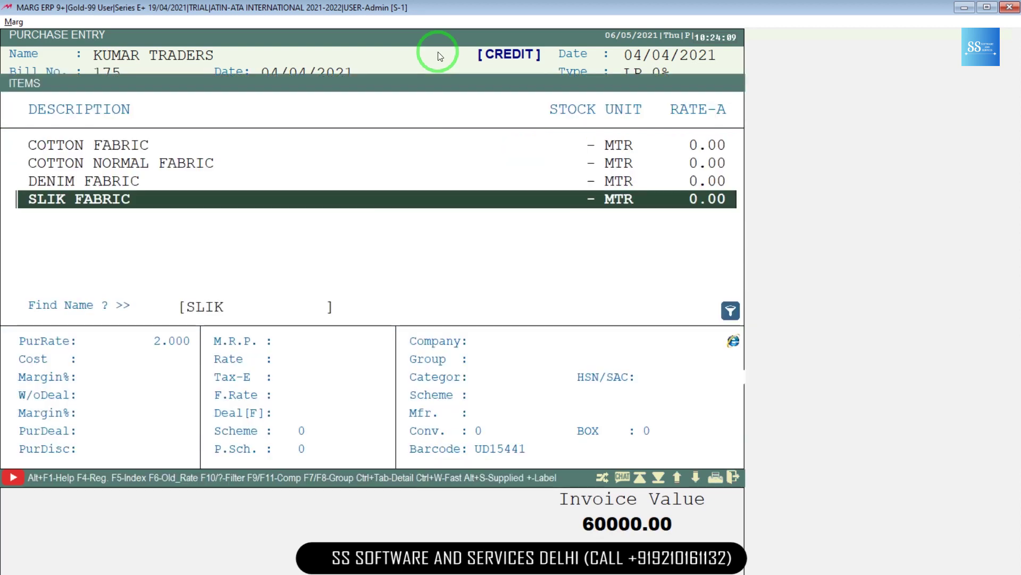
pyautogui.press('Return')
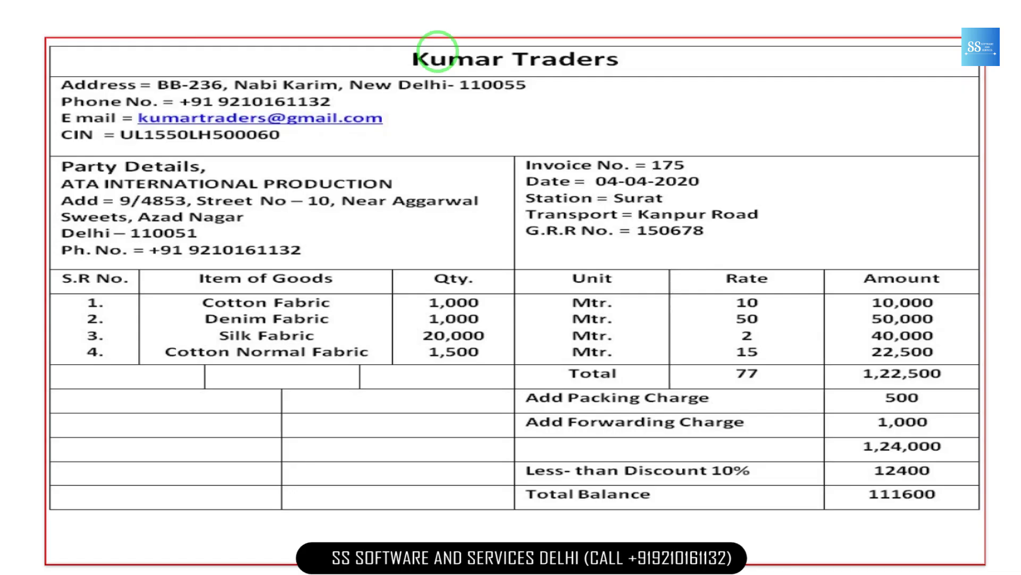
pyautogui.write('20000 .')
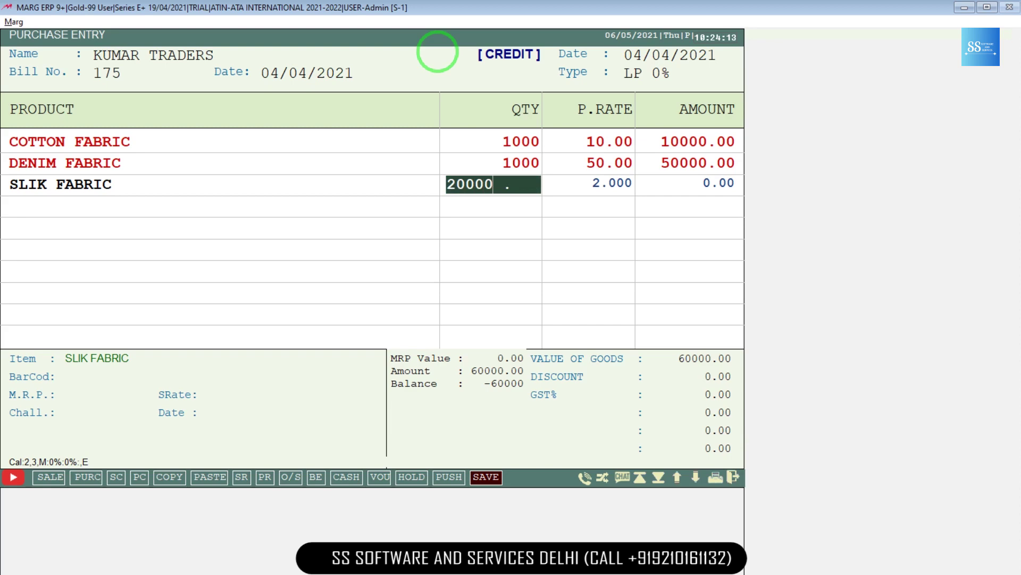
pyautogui.press('Return')
pyautogui.press('Return')
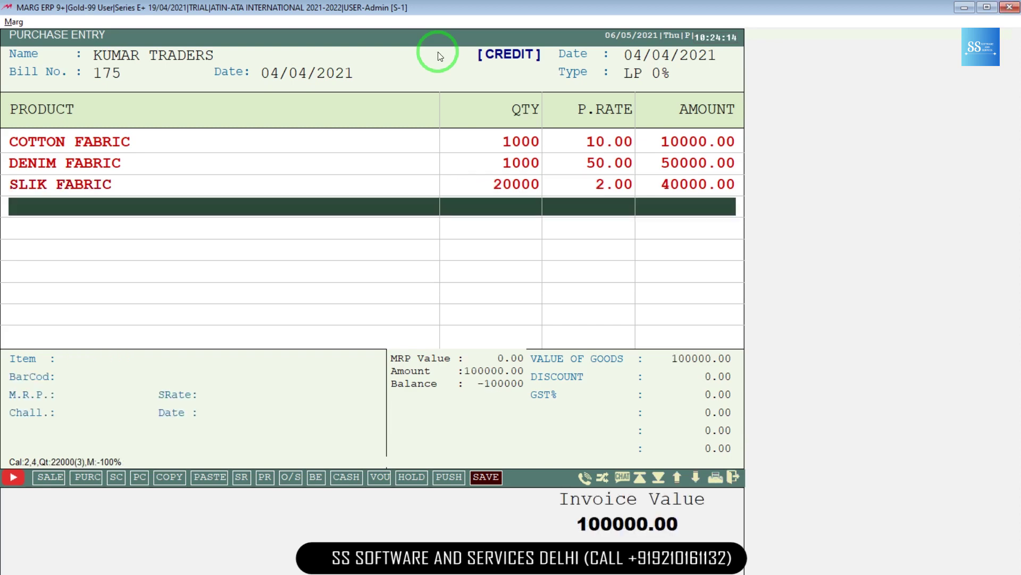
# - Add COTTON NORMAL FABRIC to the purchase with quantity 1500 at a rate of 15
pyautogui.write('COTTON NORMAL FABRIC')
pyautogui.press('Return')
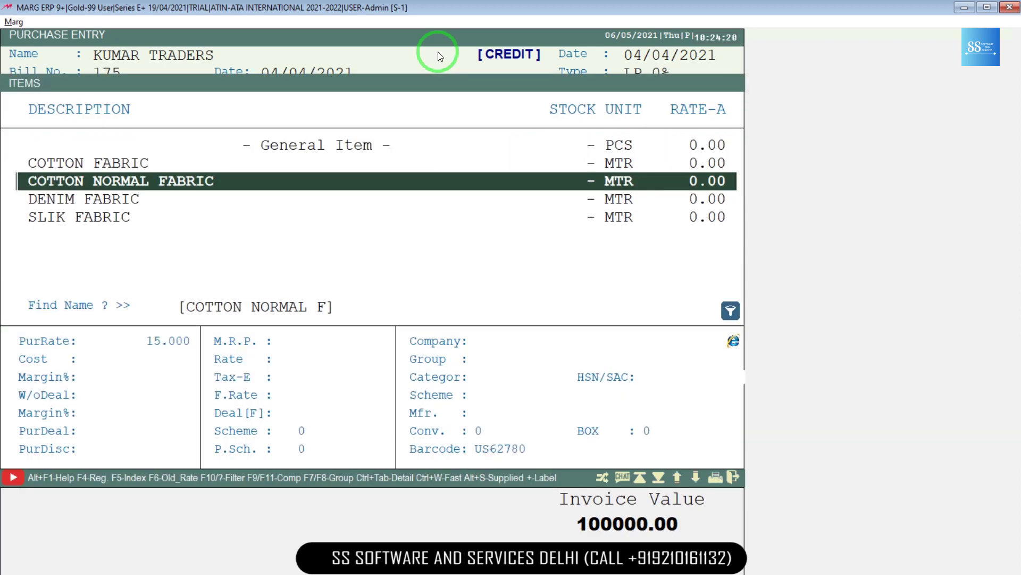
pyautogui.press('Return')
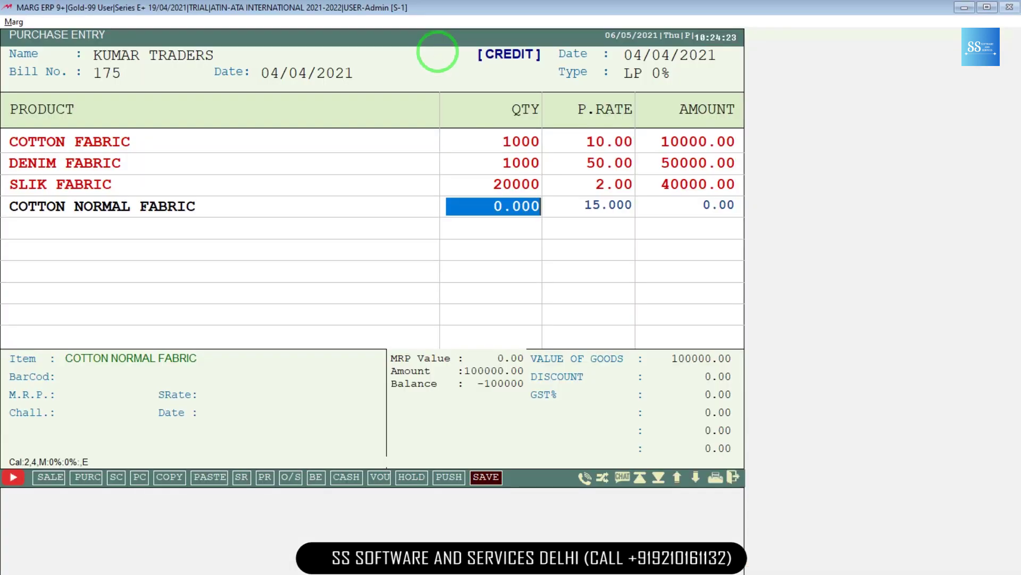
pyautogui.write('1500')
pyautogui.press('Return')
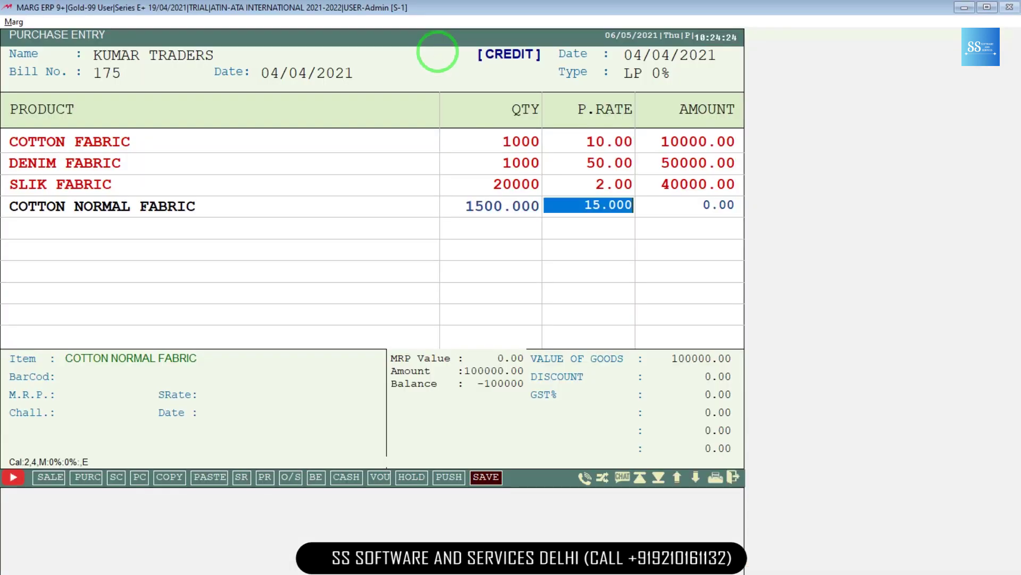
pyautogui.press('Return')
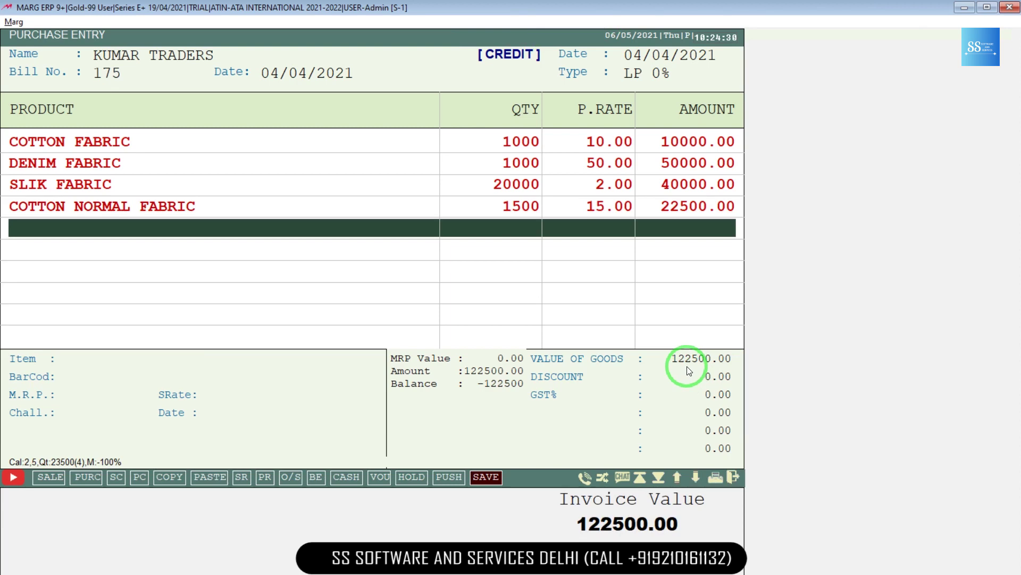
# - Compare the items with the supplier's bill and finish item entry, declining the quantity-based rate changes and the tax summary
pyautogui.hotkey('alt', 'Tab')
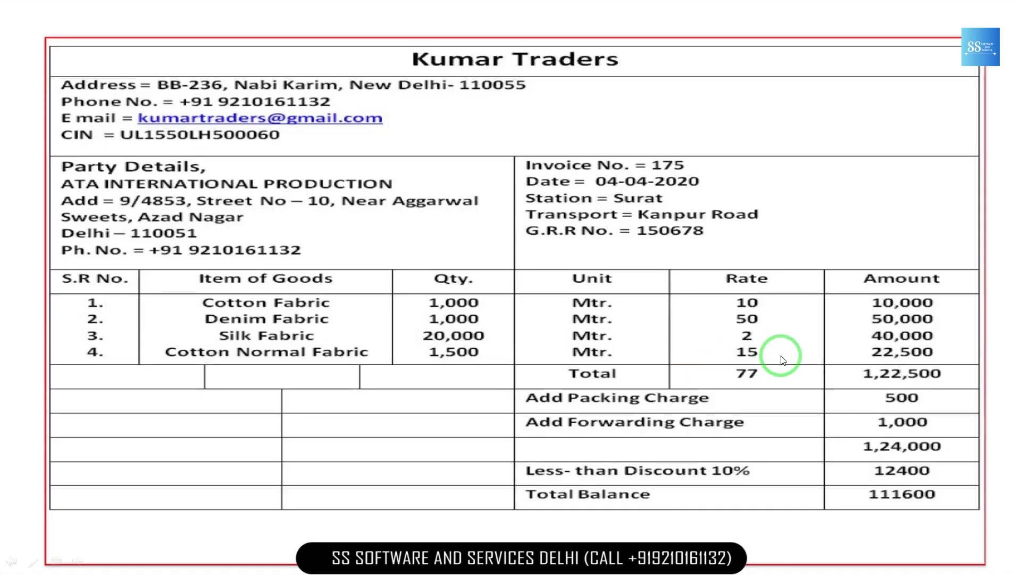
pyautogui.hotkey('alt', 'Tab')
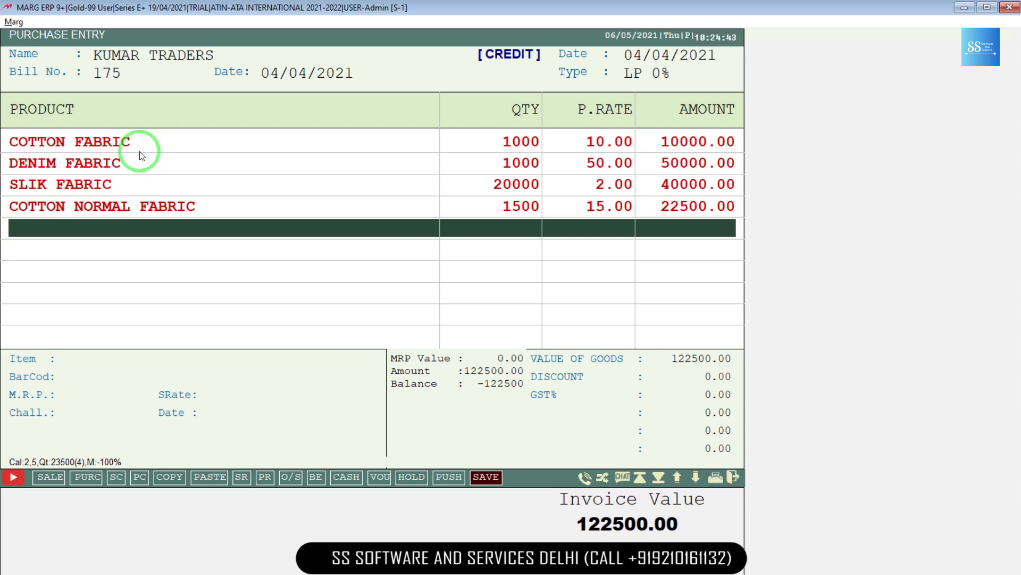
pyautogui.press('Escape')
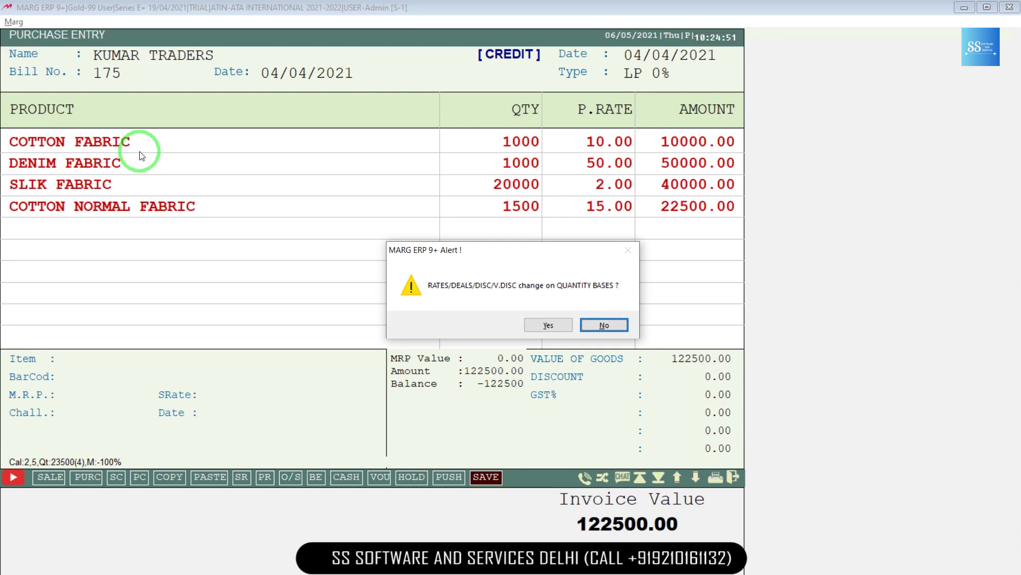
pyautogui.press('Return')
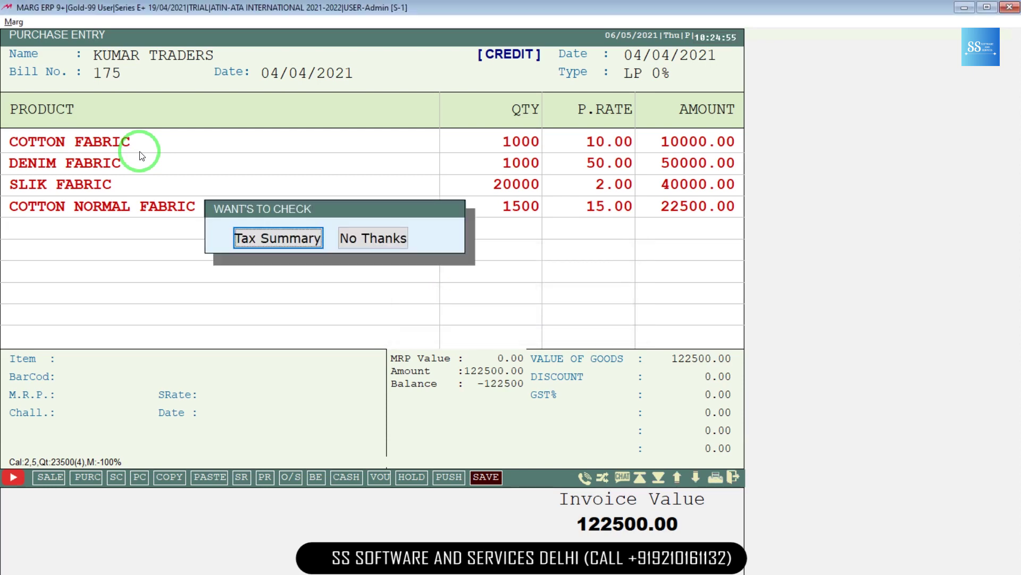
pyautogui.press('Right')
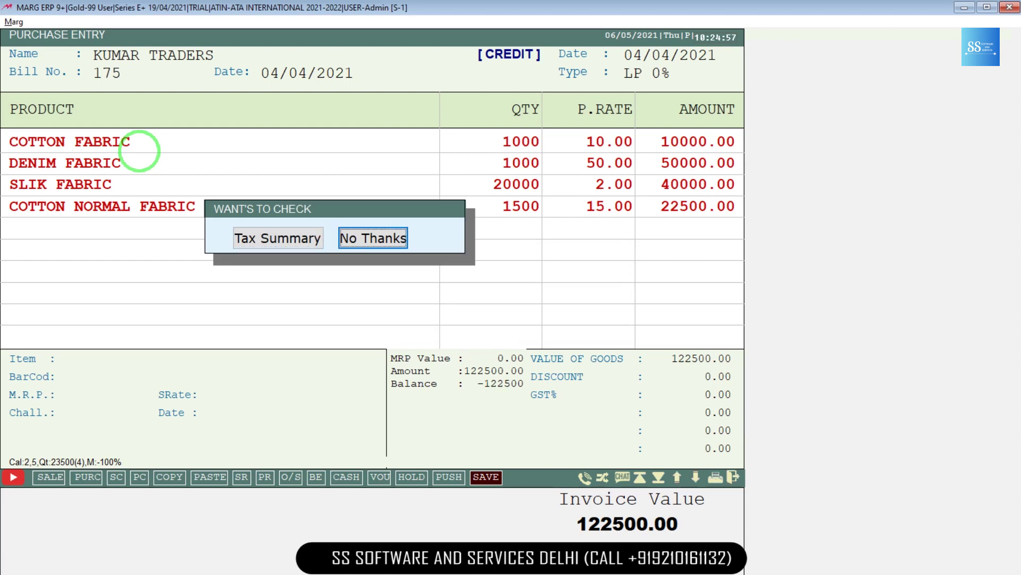
pyautogui.press('Return')
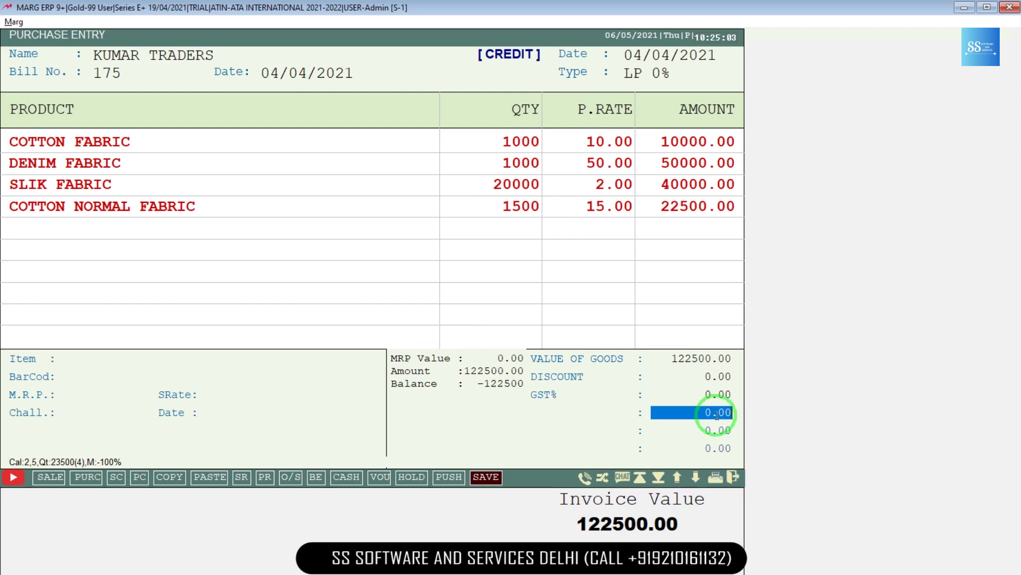
# - Enter an additional charge of 500 and start a new ledger for it under EXPENSES (Direct) (Mfg./Trdg. Expenses)
pyautogui.write('500')
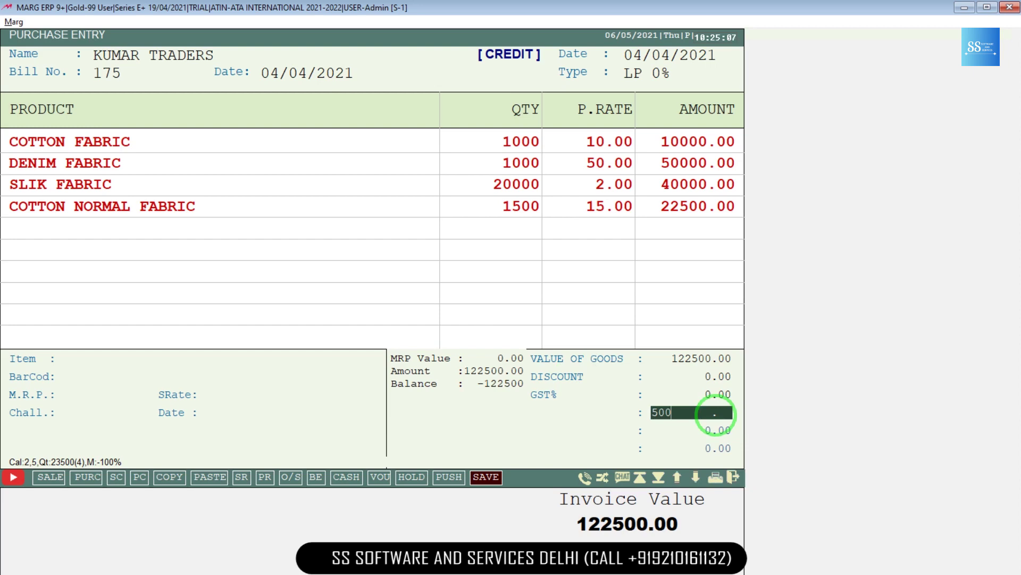
pyautogui.press('Return')
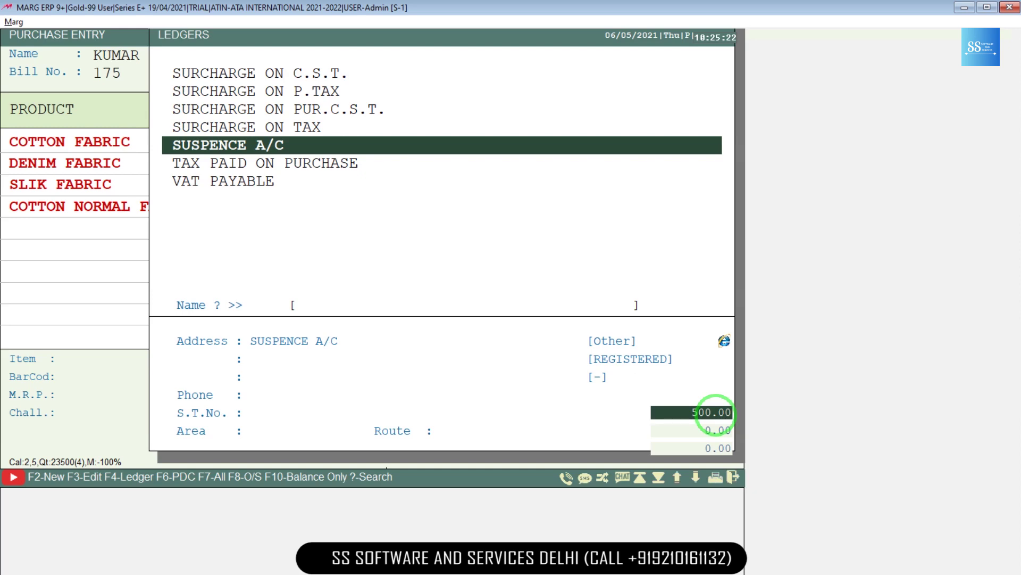
pyautogui.write('P')
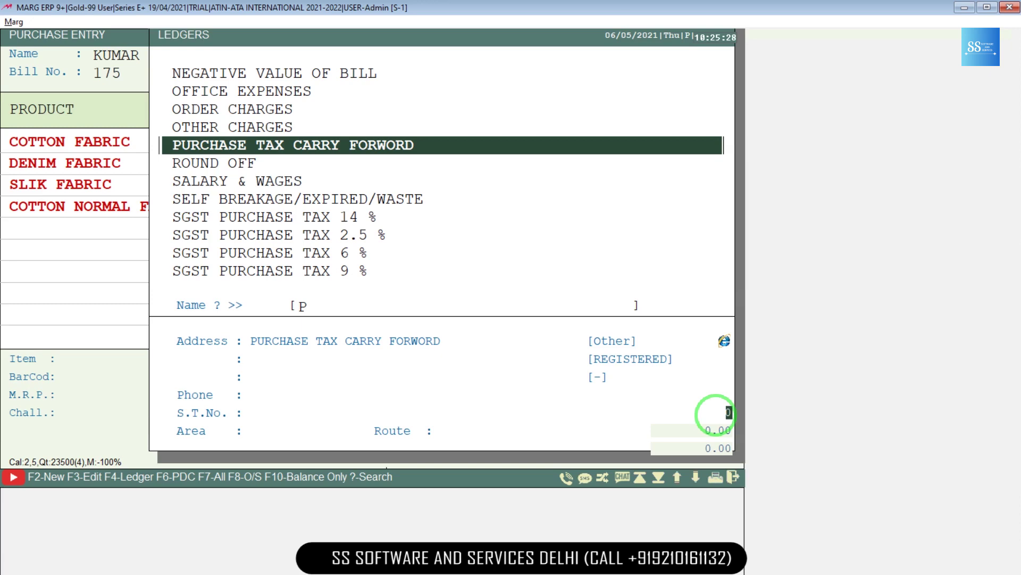
pyautogui.write('500')
pyautogui.press('Return')
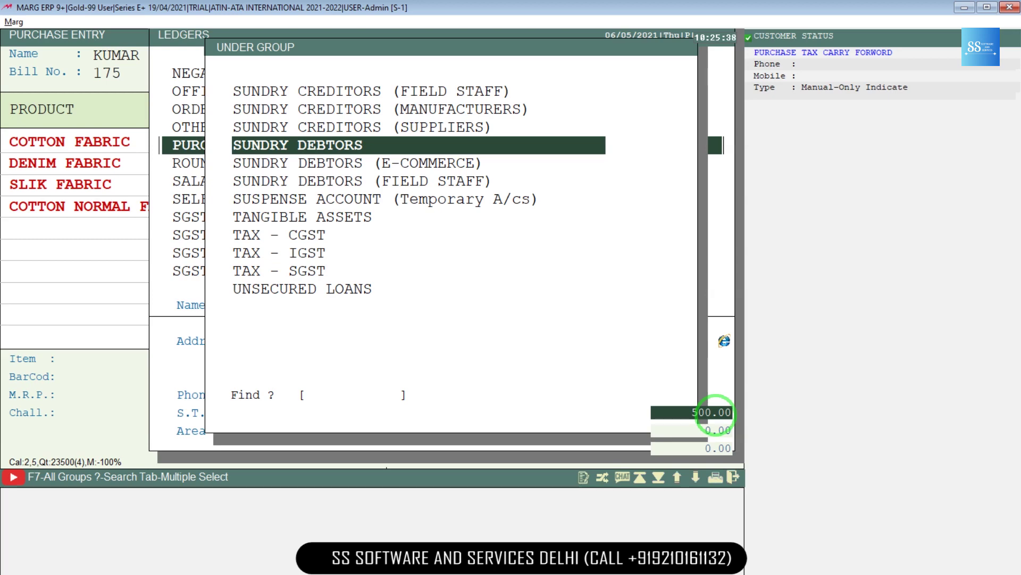
pyautogui.write('EX')
pyautogui.press('Down')
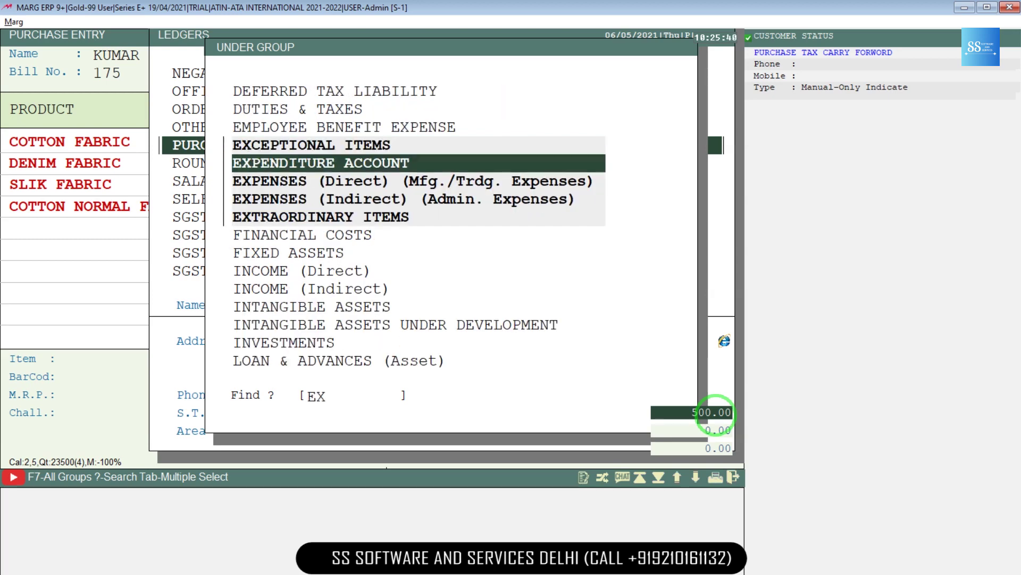
pyautogui.press('Down')
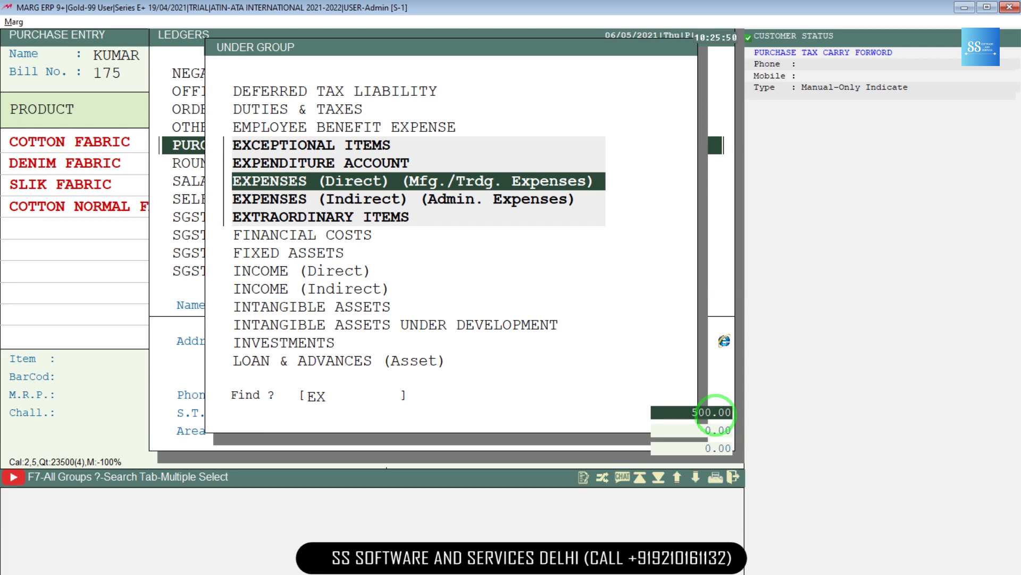
pyautogui.press('Return')
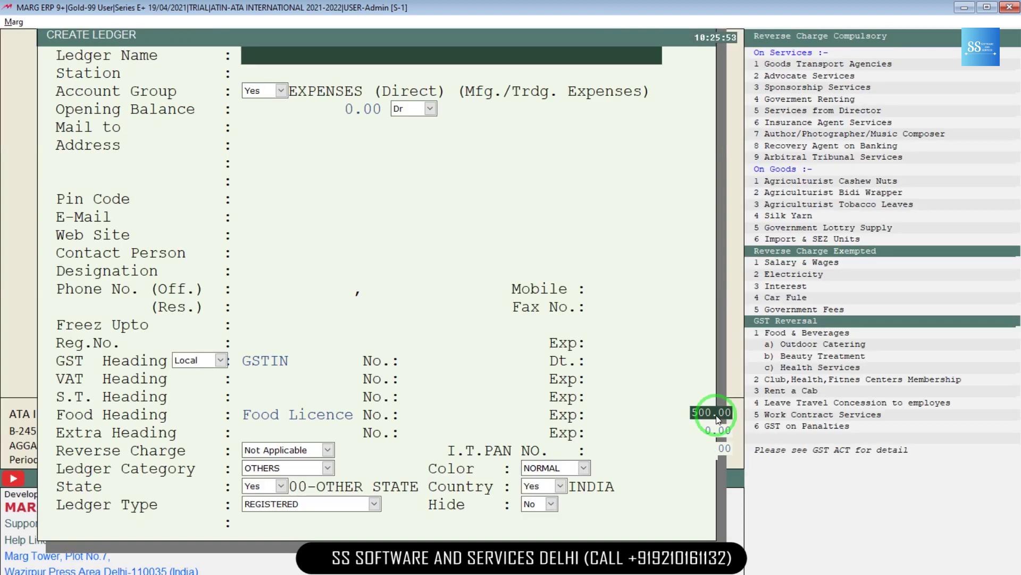
# - Name the new ledger PACKING CHARGE, save it, and assign it to the 500 charge on the purchase
pyautogui.write('PACKING CHARGE')
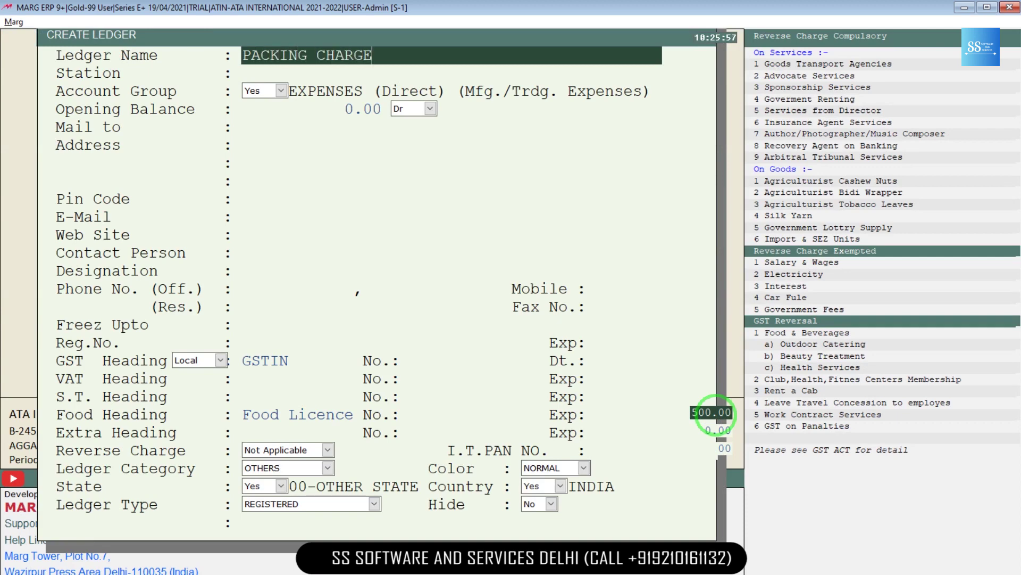
pyautogui.press('Return')
pyautogui.press('Return')
pyautogui.press('Return')
pyautogui.press('Return')
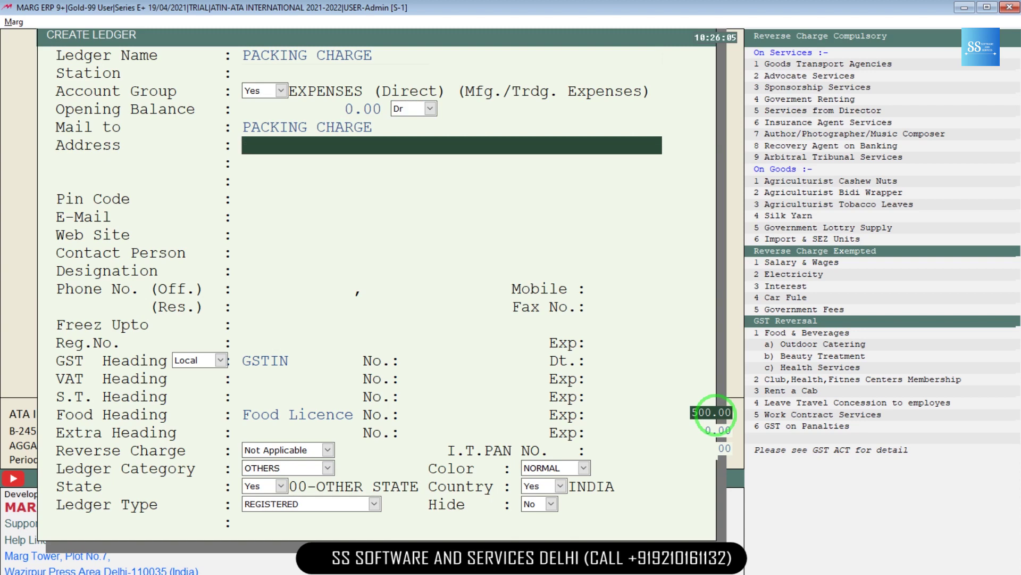
pyautogui.hotkey('ctrl', 'Return')
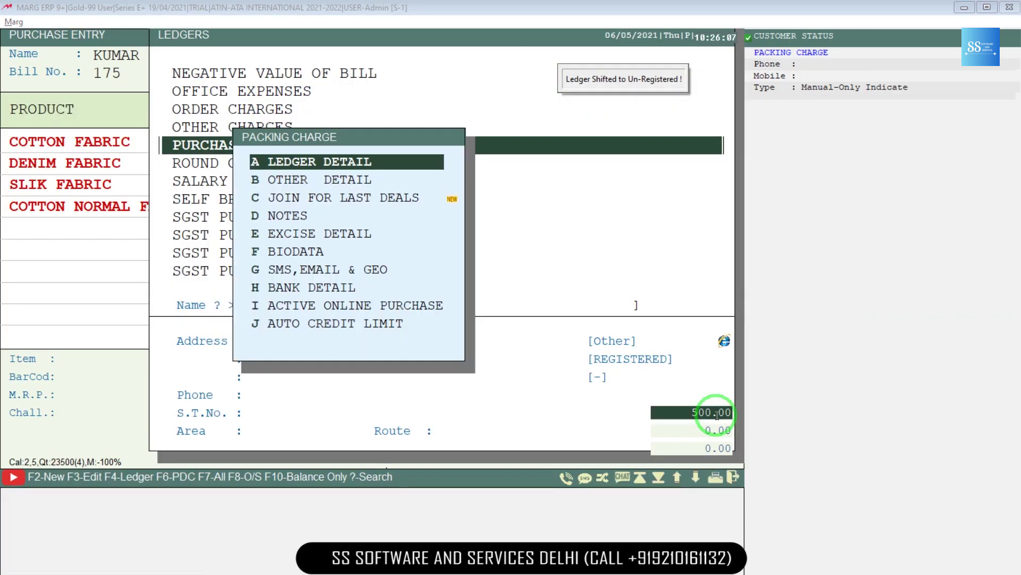
pyautogui.press('Escape')
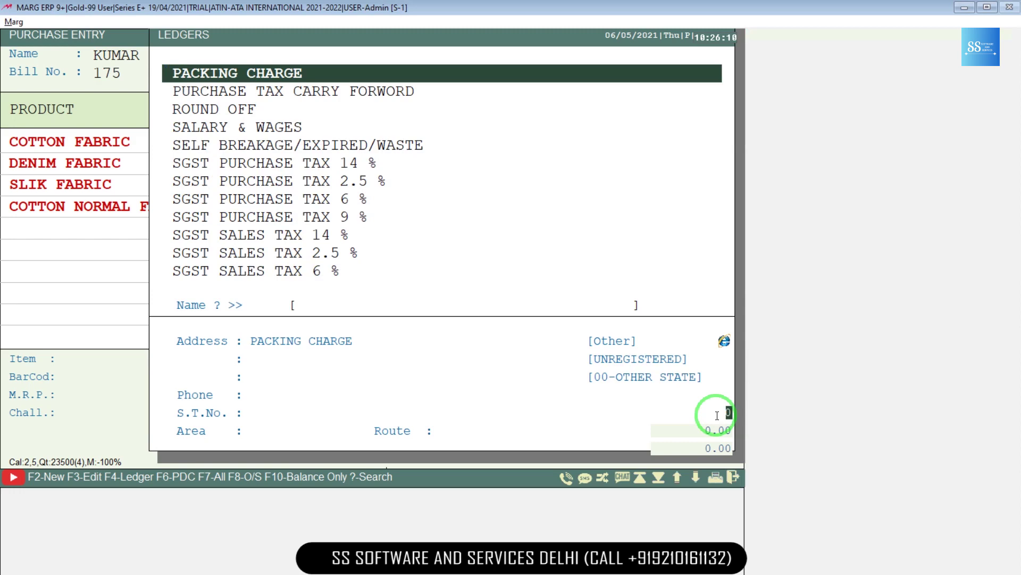
pyautogui.write('500')
pyautogui.press('Return')
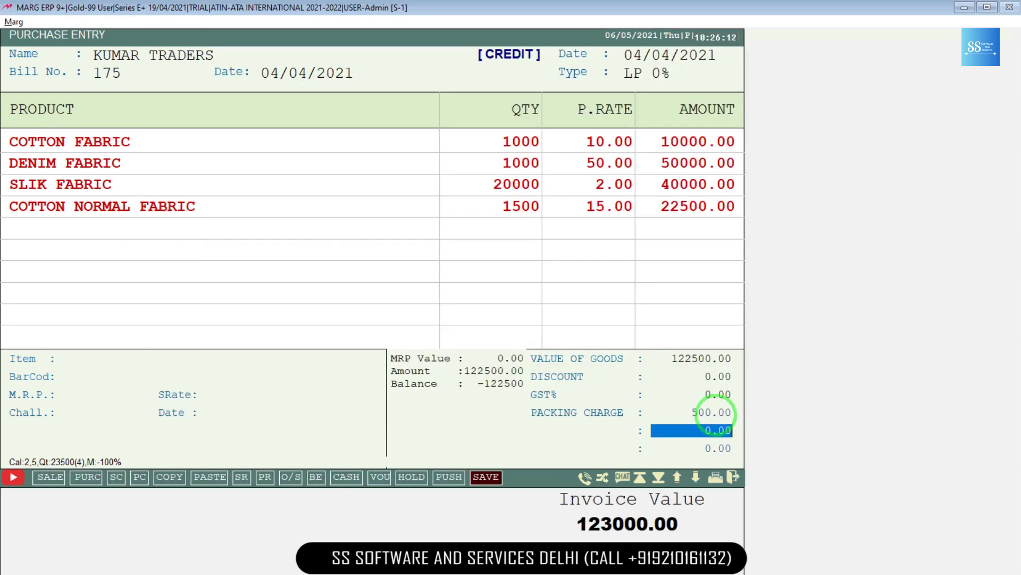
# - Check the supplier's bill, enter a second charge of 1000 and start its ledger under EXPENSES (Direct) (Mfg./Trdg. Expenses)
pyautogui.hotkey('alt', 'Tab')
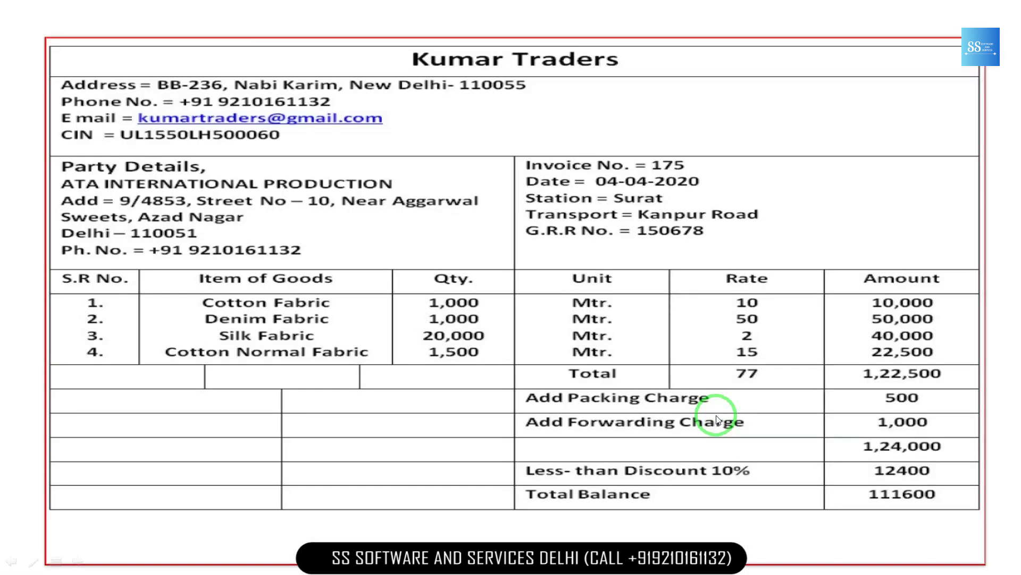
pyautogui.hotkey('alt', 'Tab')
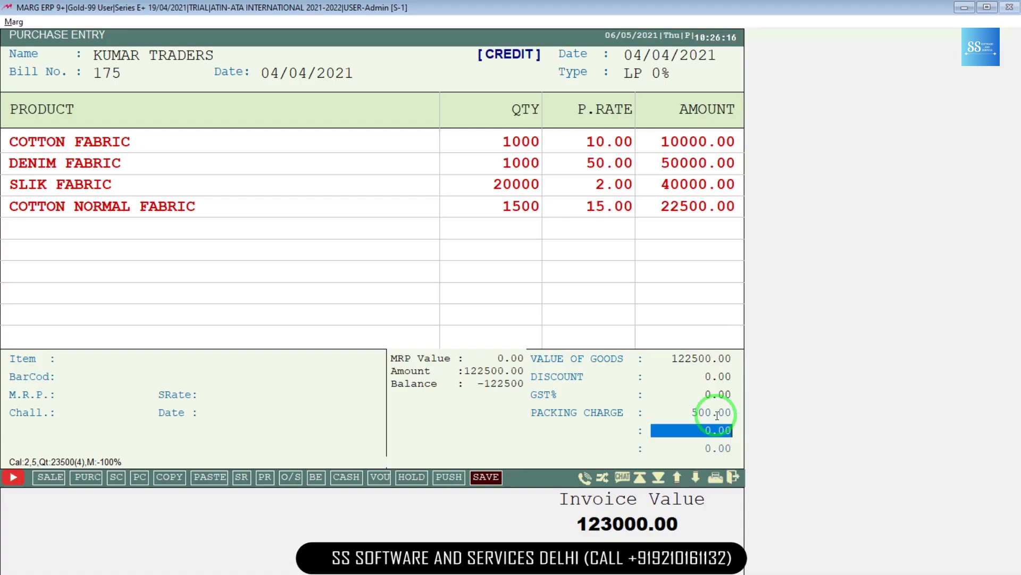
pyautogui.write('1000')
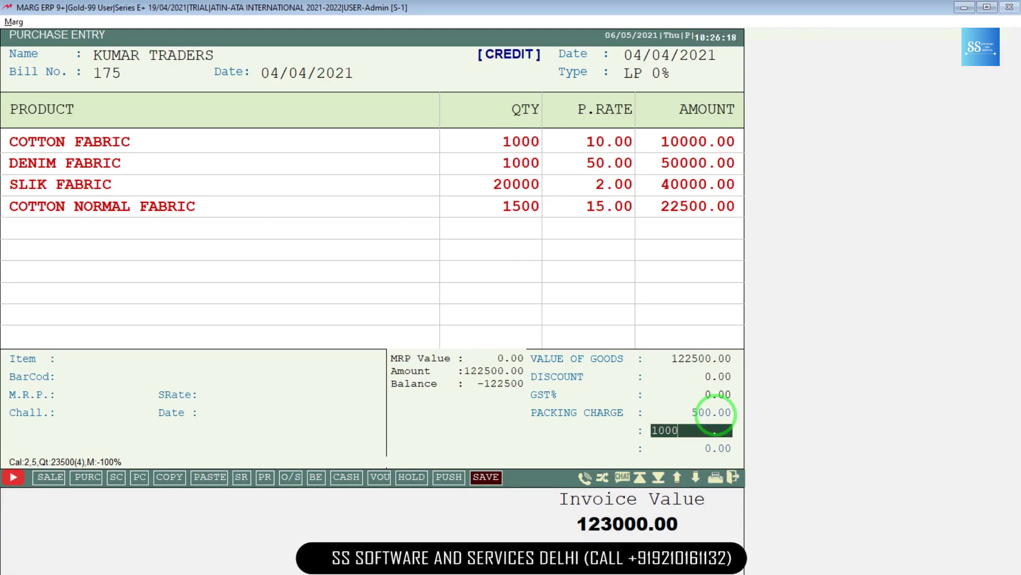
pyautogui.press('Return')
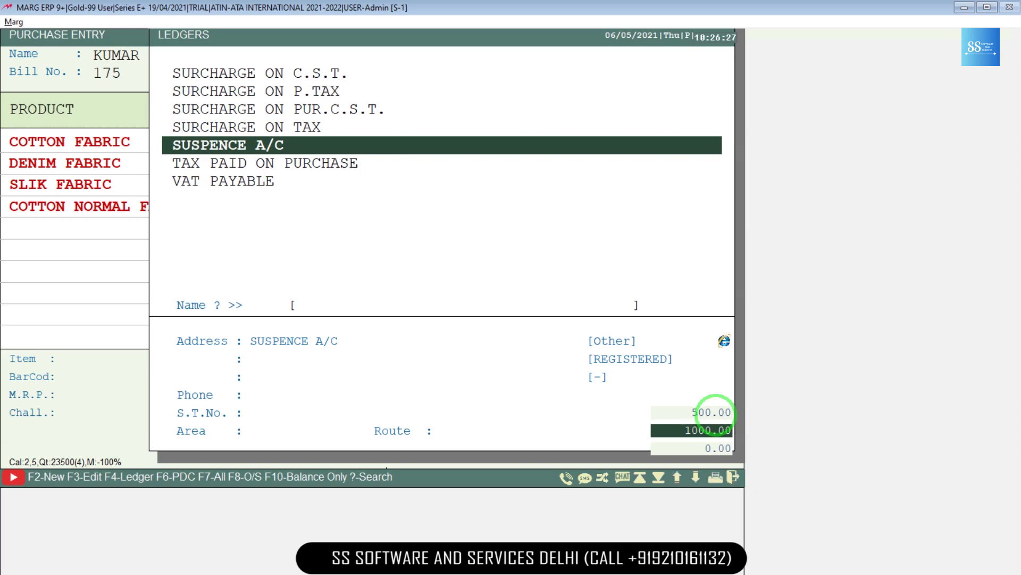
pyautogui.press('F2')
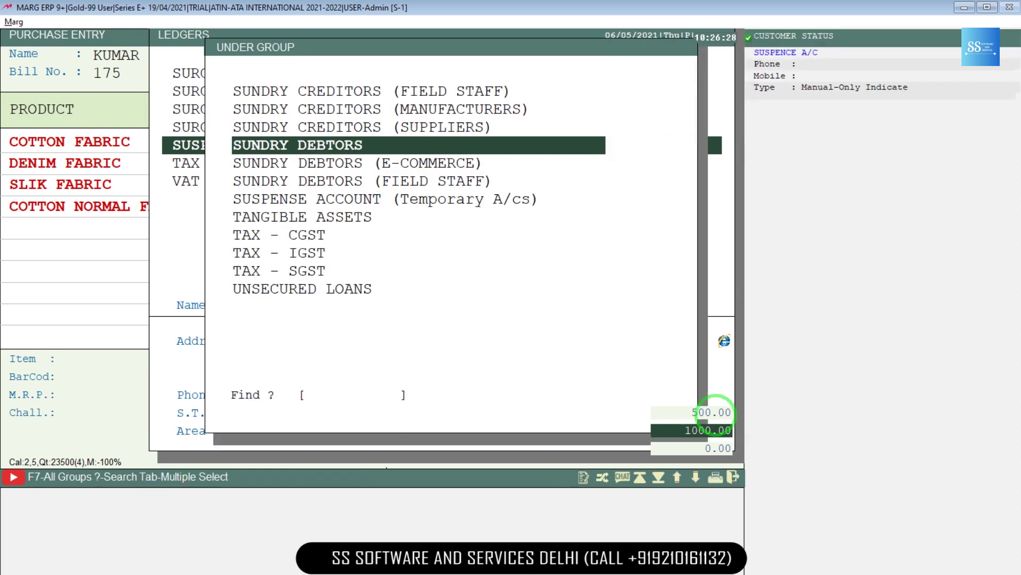
pyautogui.write('EX')
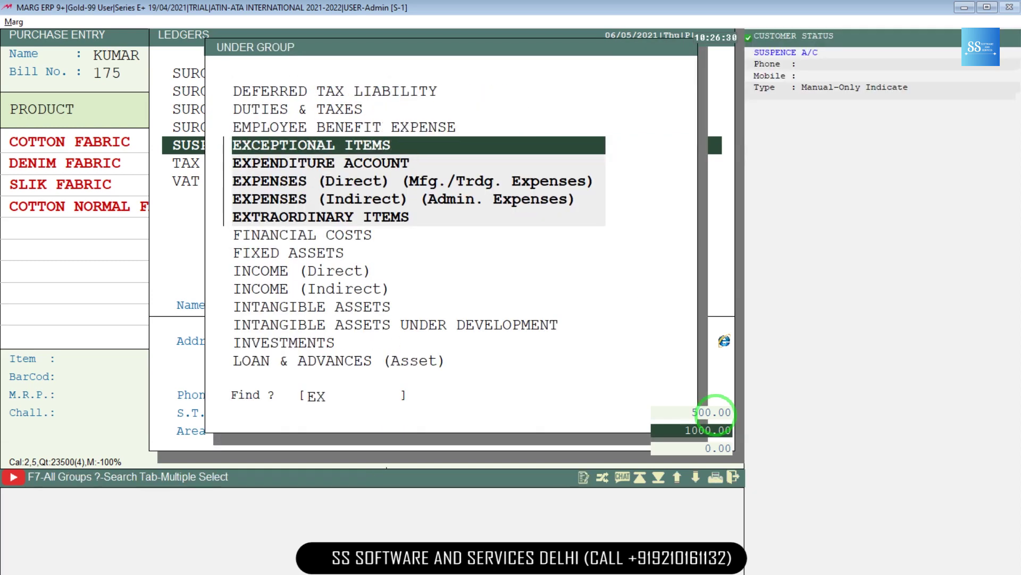
pyautogui.press('Down')
pyautogui.press('Down')
pyautogui.press('Return')
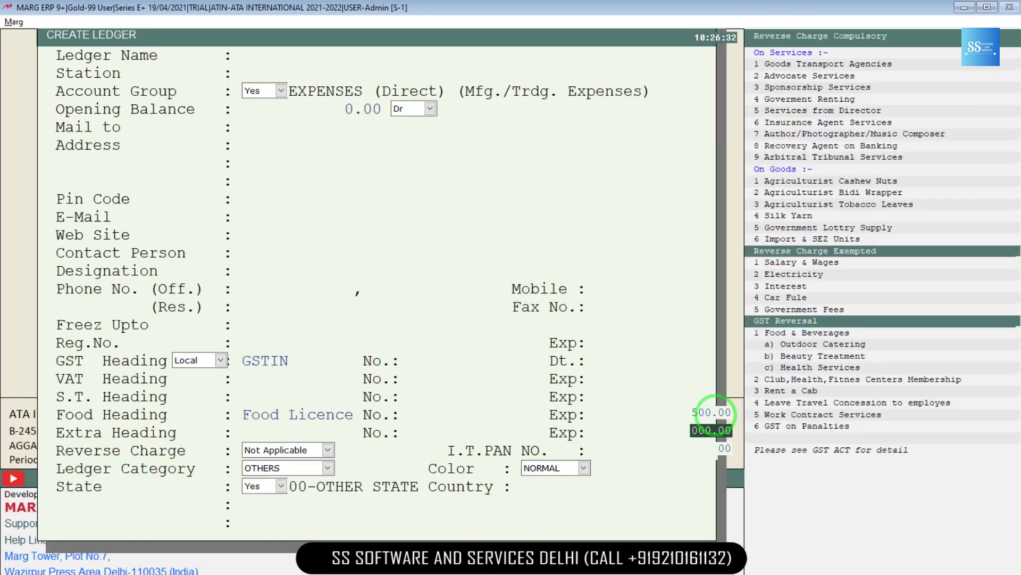
# - Name the new ledger FORWARDING CHARGE, save it, and assign it to the 1000 charge on the purchase
pyautogui.write('FOR')
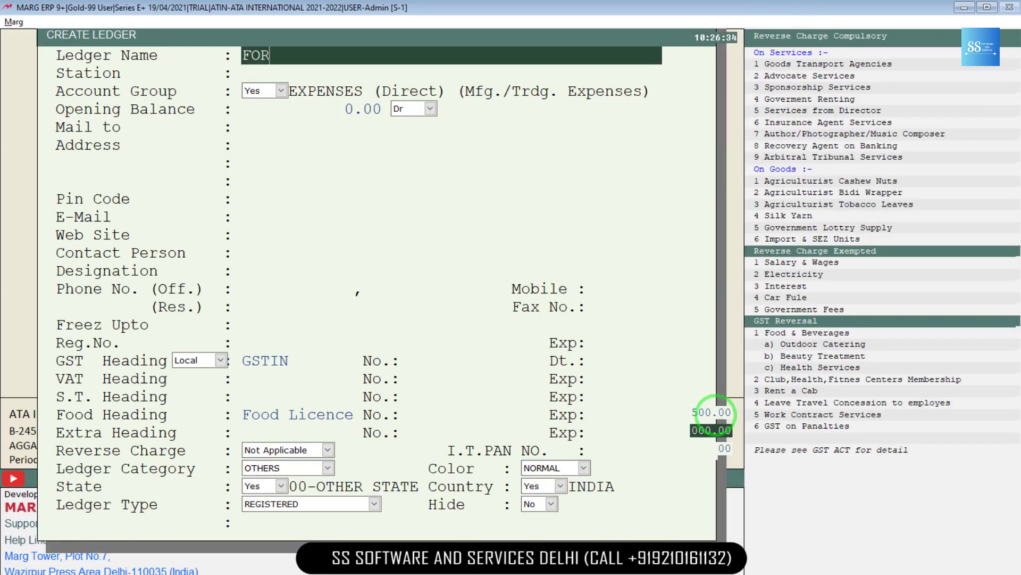
pyautogui.write('WARDING CHARGE')
pyautogui.press('Return')
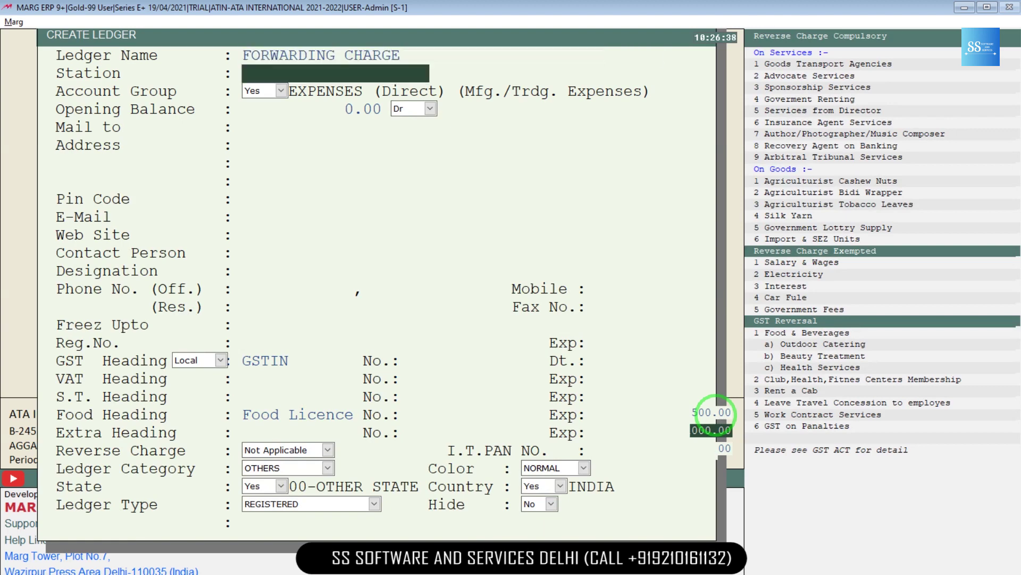
pyautogui.press('Return')
pyautogui.press('Return')
pyautogui.press('Return')
pyautogui.press('Return')
pyautogui.press('Return')
pyautogui.press('Return')
pyautogui.press('Return')
pyautogui.press('End')
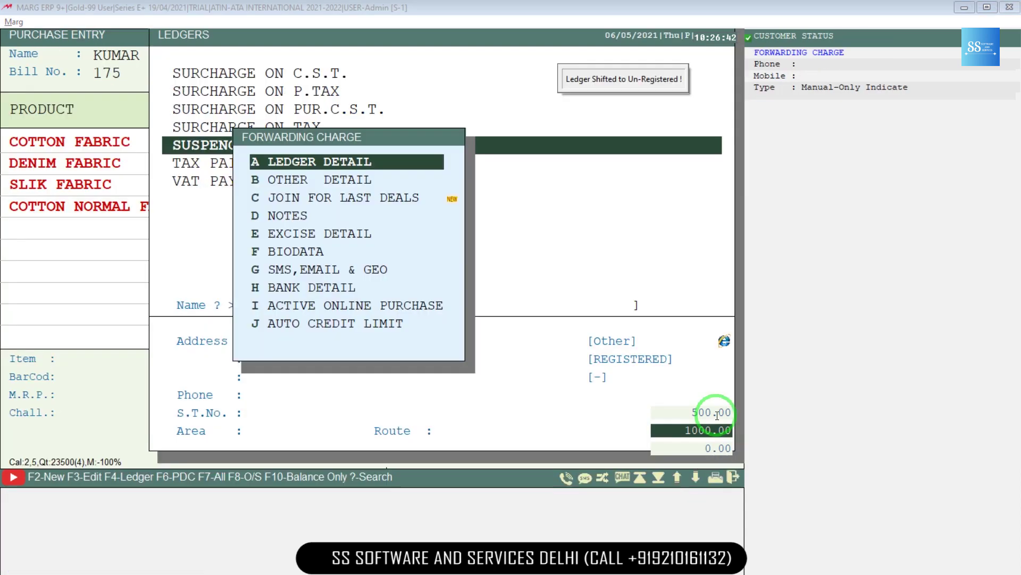
pyautogui.press('Escape')
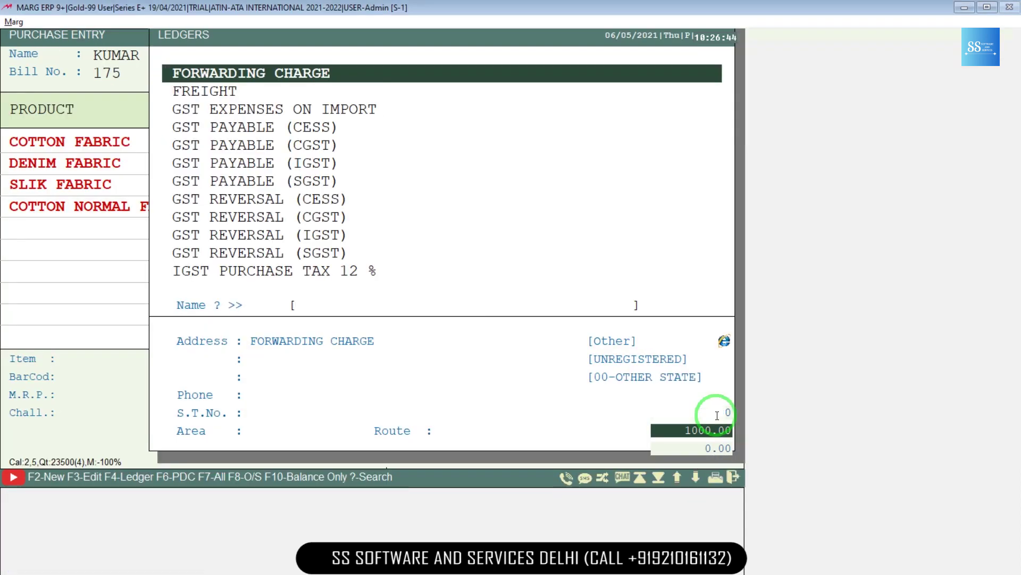
pyautogui.press('Return')
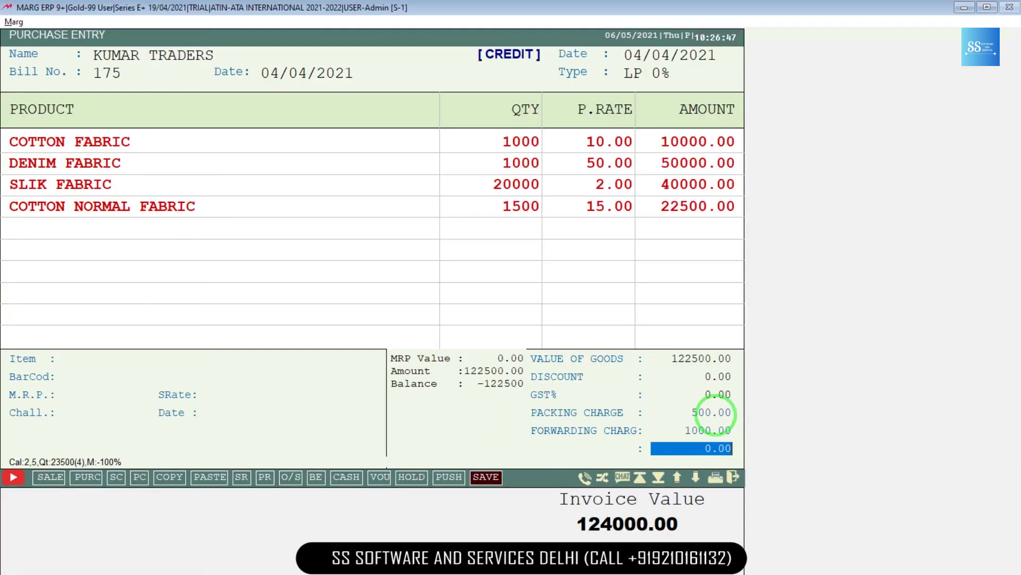
# - Check the supplier's bill, enter a deduction of -12400 and start its ledger under EXPENSES (Direct) (Mfg./Trdg. Expenses)
pyautogui.hotkey('alt', 'Tab')
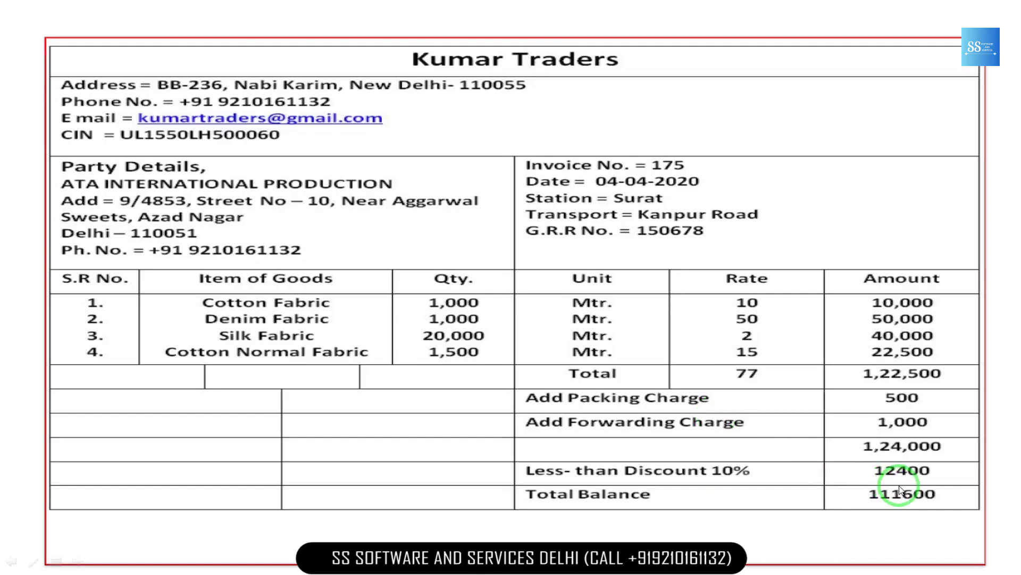
pyautogui.hotkey('alt', 'Tab')
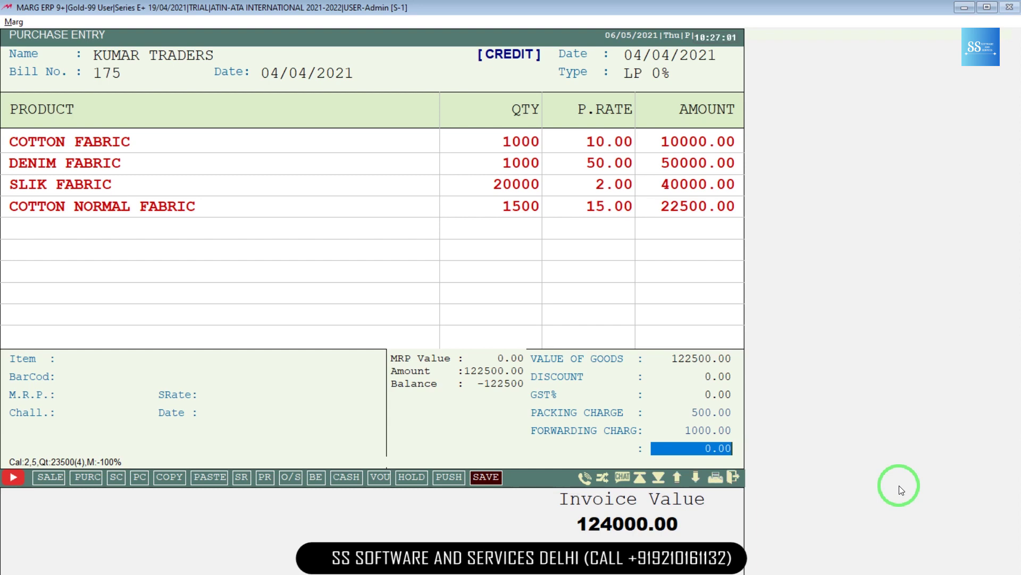
pyautogui.write('-12400')
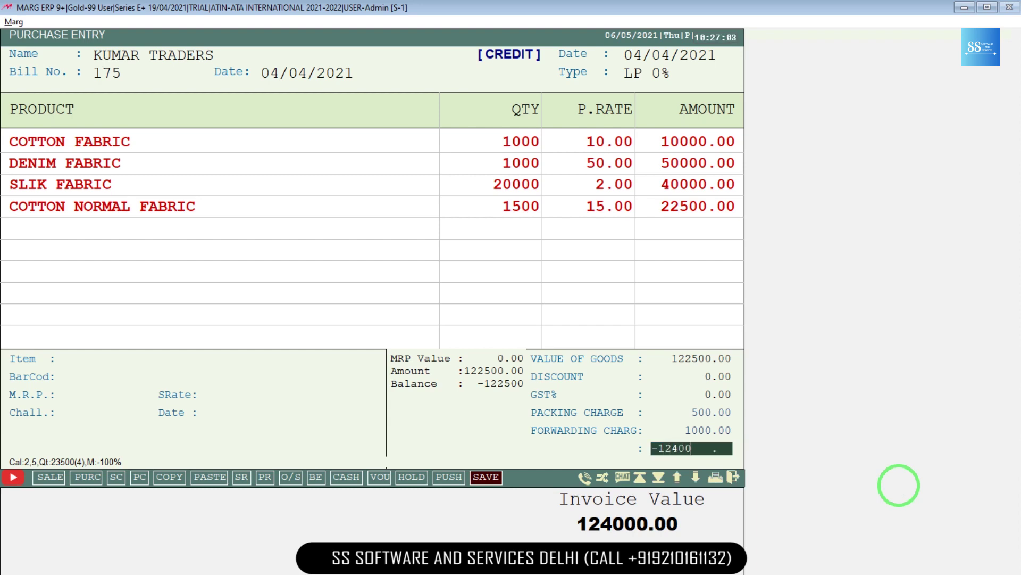
pyautogui.press('Return')
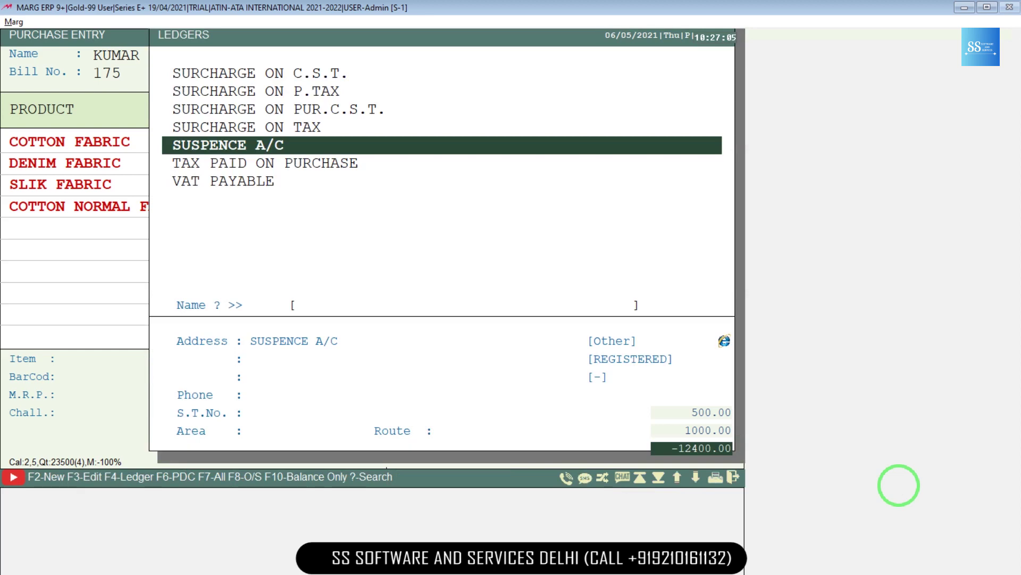
pyautogui.press('F3')
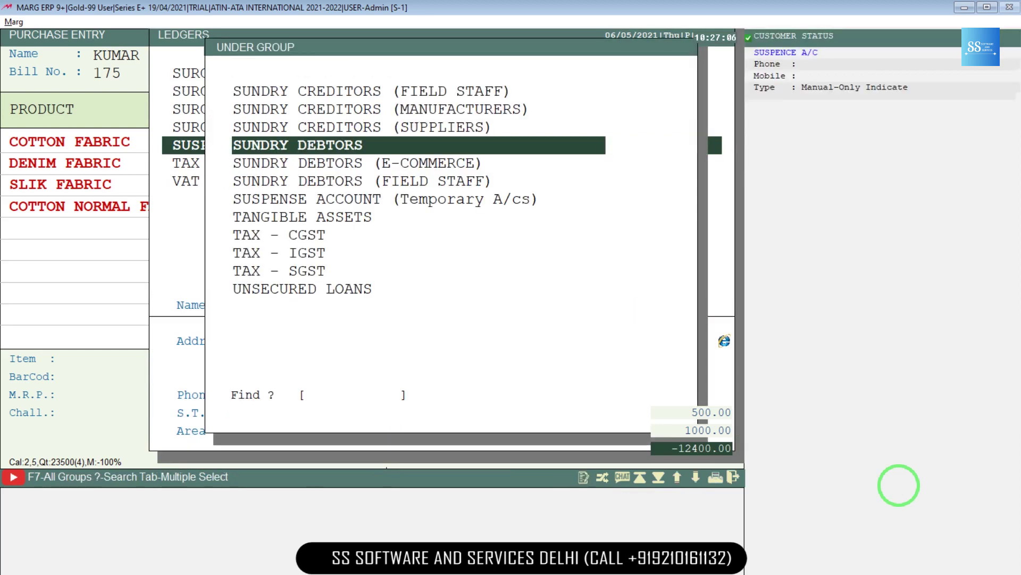
pyautogui.write('EX')
pyautogui.press('Down')
pyautogui.press('Down')
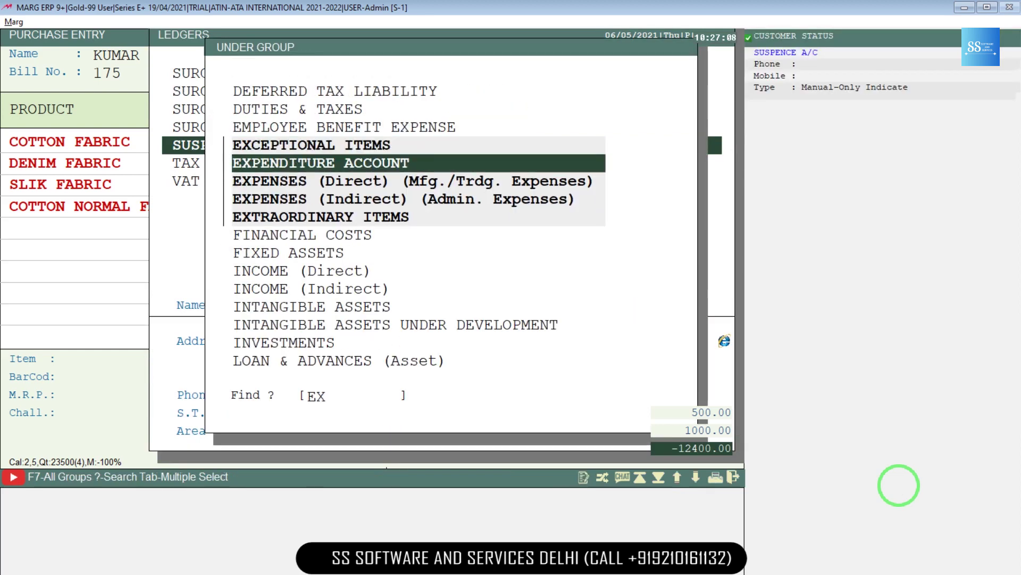
pyautogui.press('Return')
# - Name the new ledger DISCOUNT REC, save it, and assign it to the -12400 deduction on the purchase
pyautogui.write('DIS')
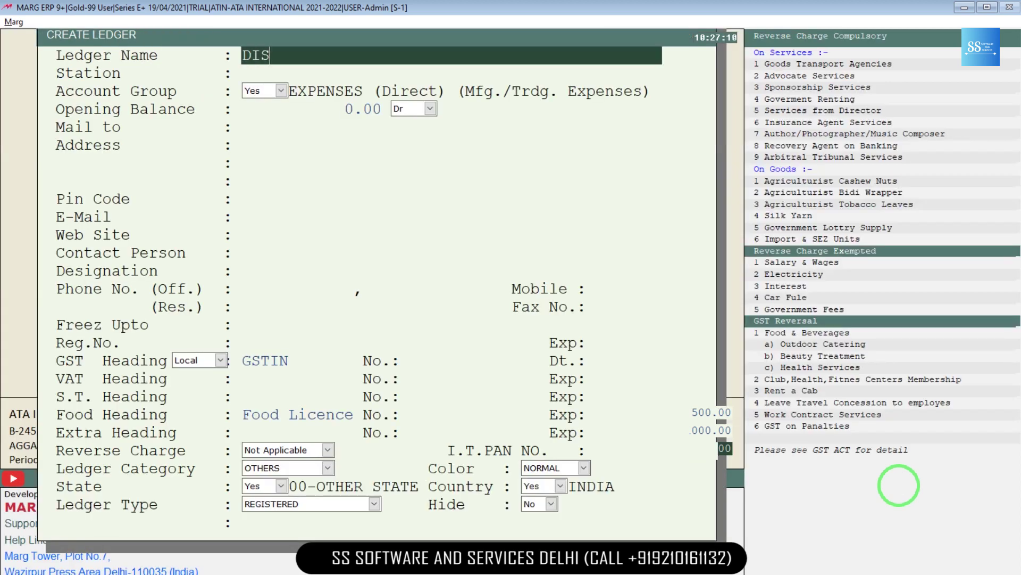
pyautogui.write('COUNT REC')
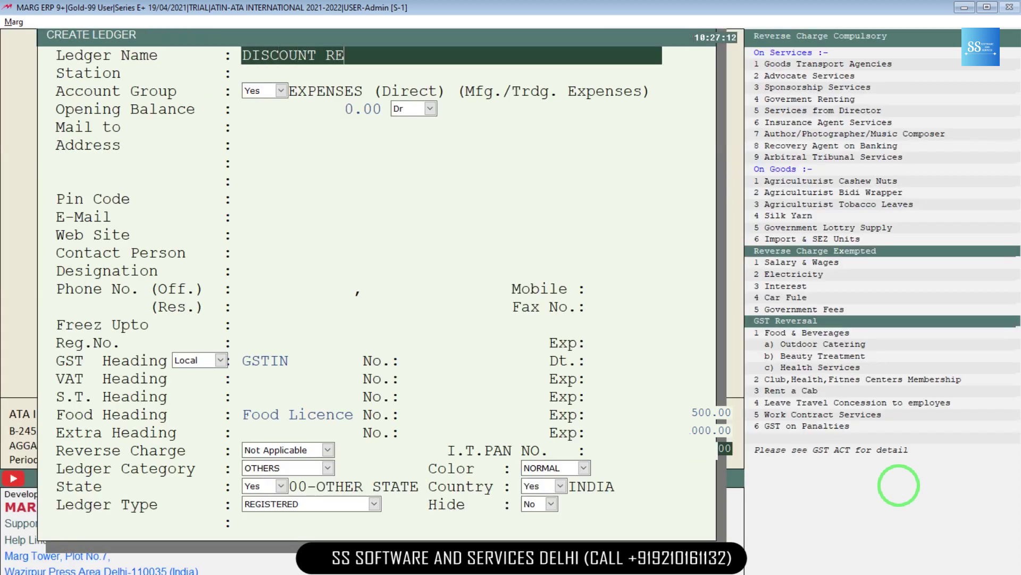
pyautogui.press('Return')
pyautogui.press('Return')
pyautogui.press('Return')
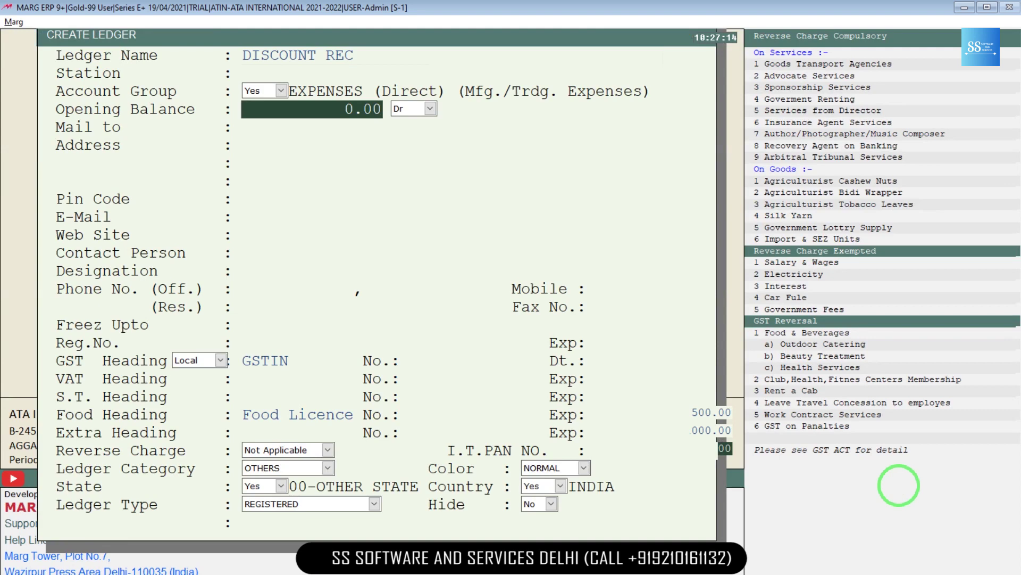
pyautogui.press('Return')
pyautogui.press('Return')
pyautogui.press('Return')
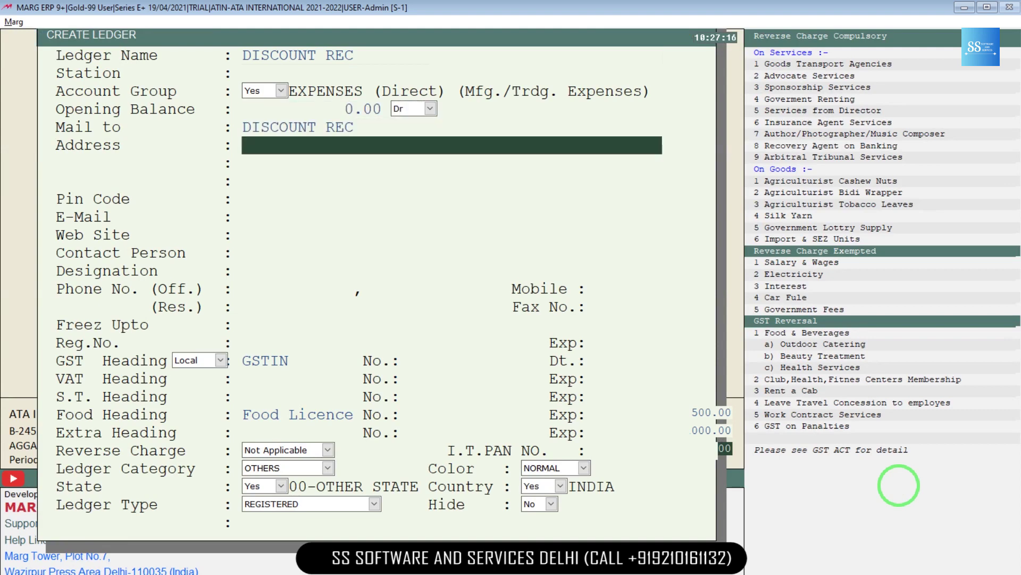
pyautogui.press('pagedown')
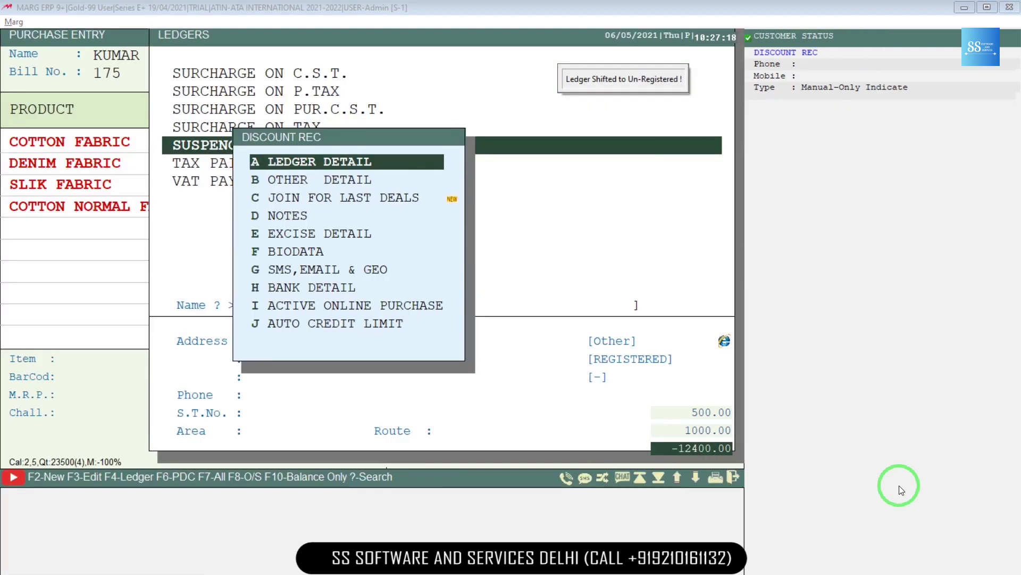
pyautogui.press('Escape')
pyautogui.press('Return')
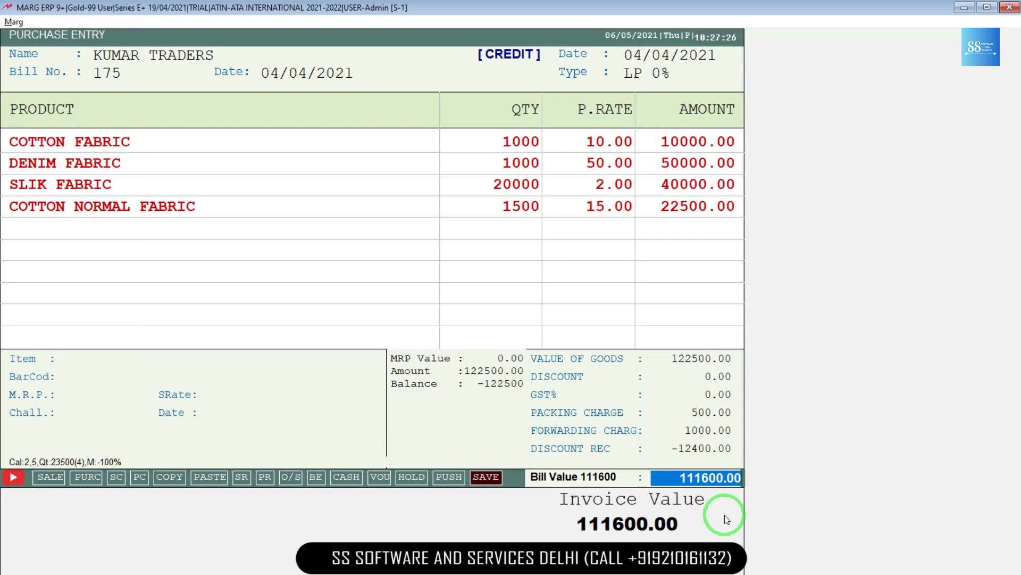
# - Accept the bill value, leave the bill levies and bill details unchanged, and save the purchase without printing it
pyautogui.press('Return')
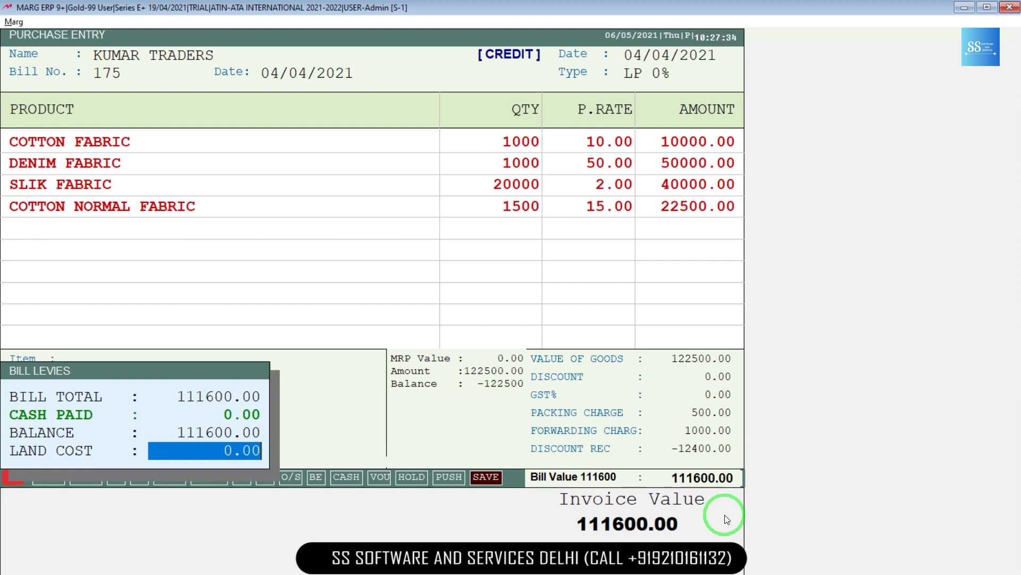
pyautogui.press('Return')
pyautogui.press('Return')
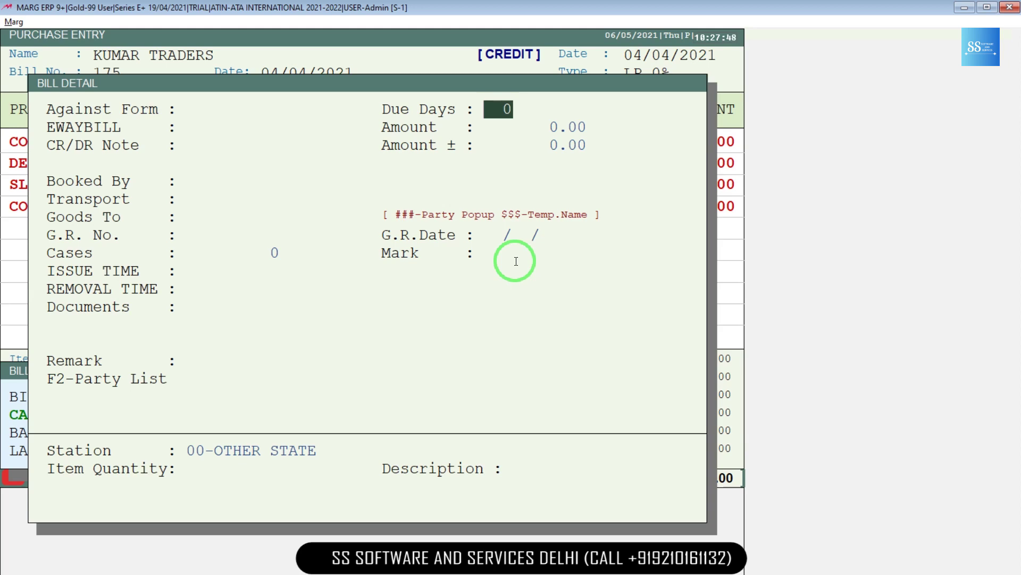
pyautogui.press('Return')
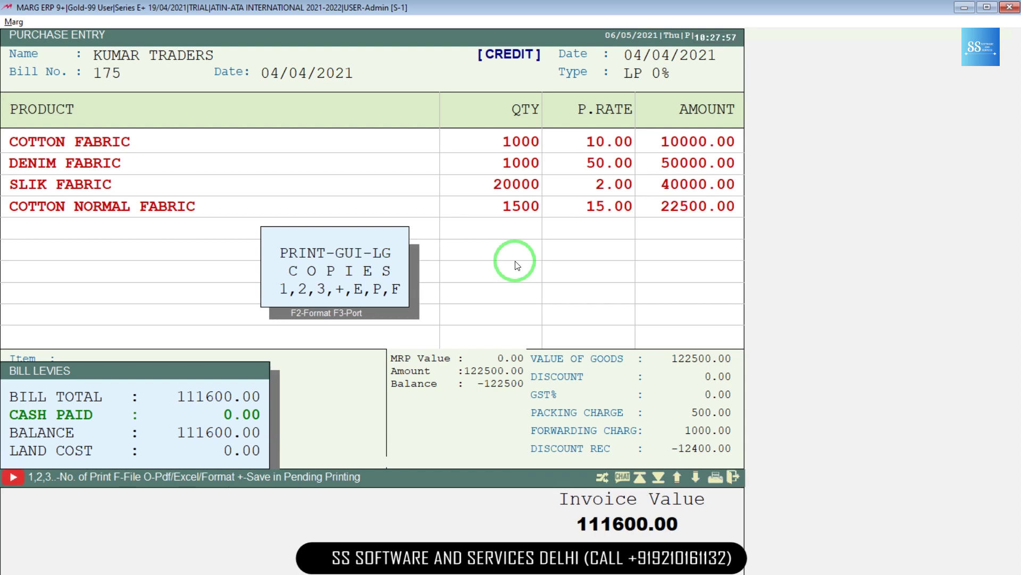
pyautogui.press('Escape')
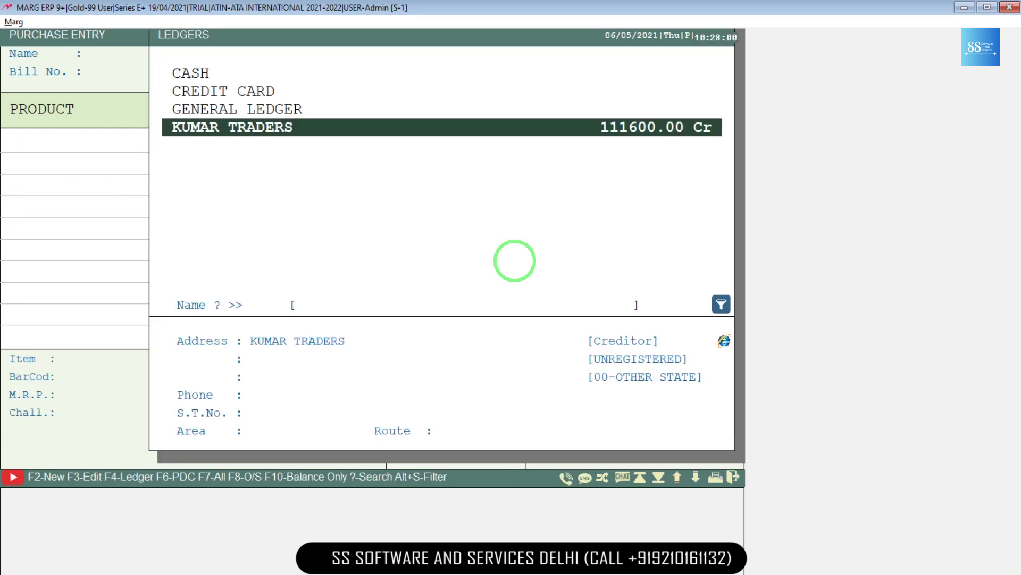
# - Bring up the Shiv Kripa Traders bill and select SHIV KIRPA as the supplier of a new purchase
pyautogui.hotkey('alt', 'Tab')
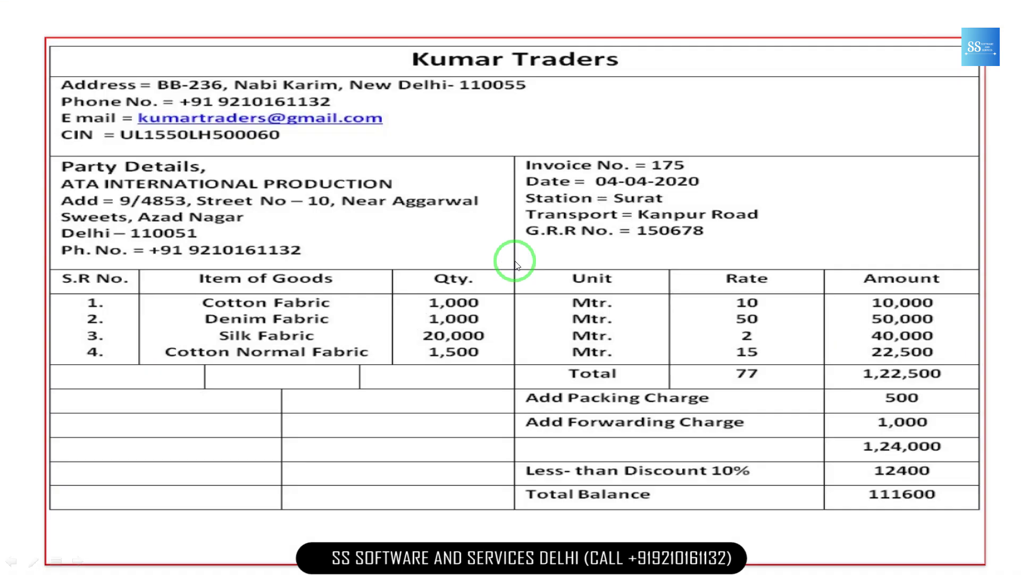
pyautogui.click(516, 263)
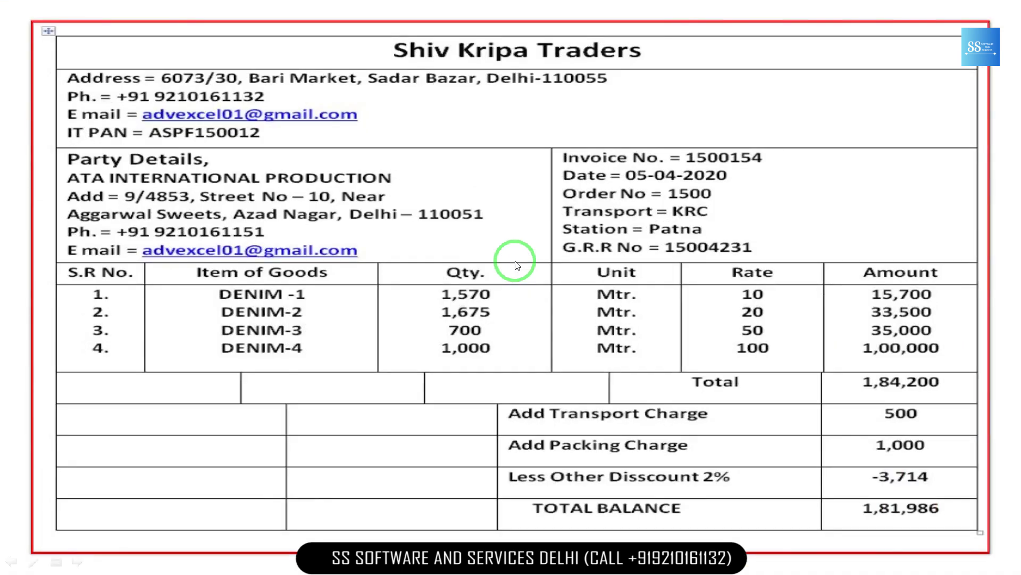
pyautogui.hotkey('alt', 'Tab')
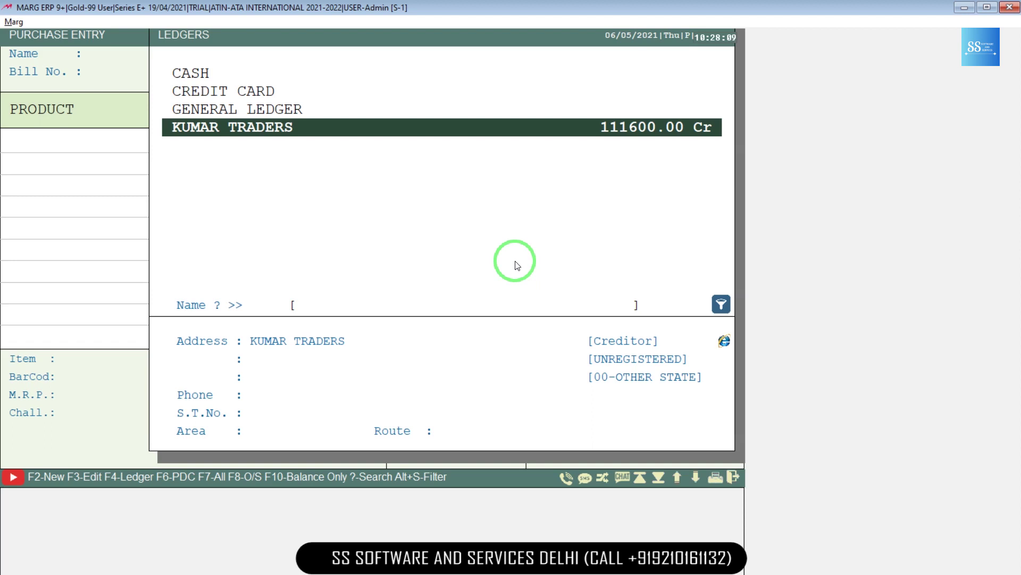
pyautogui.press('Down')
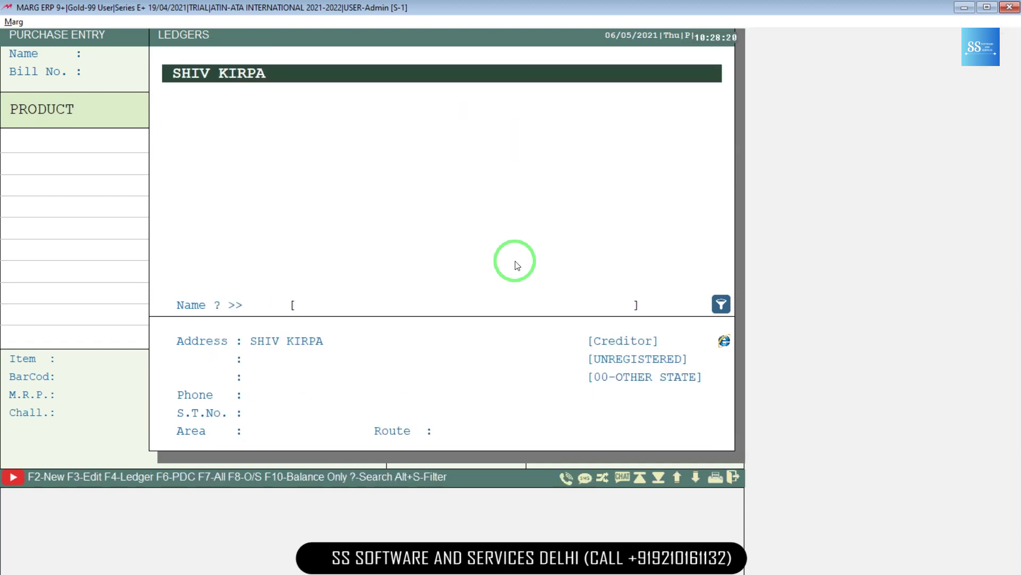
pyautogui.press('Return')
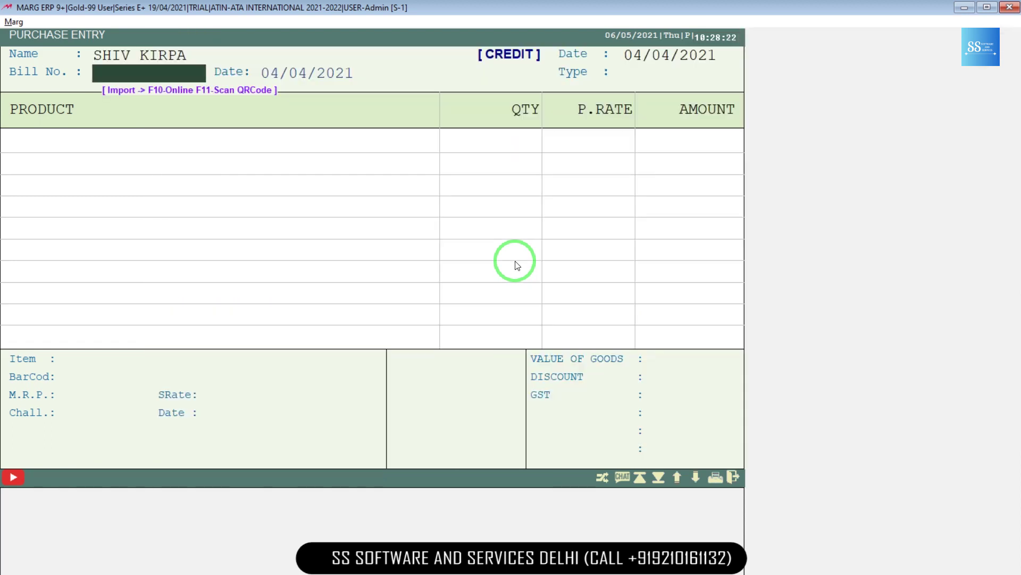
# - Look up the invoice number, enter bill number 1500154, and keep the date 04/04/2021 and tax set to No
pyautogui.hotkey('alt', 'Tab')
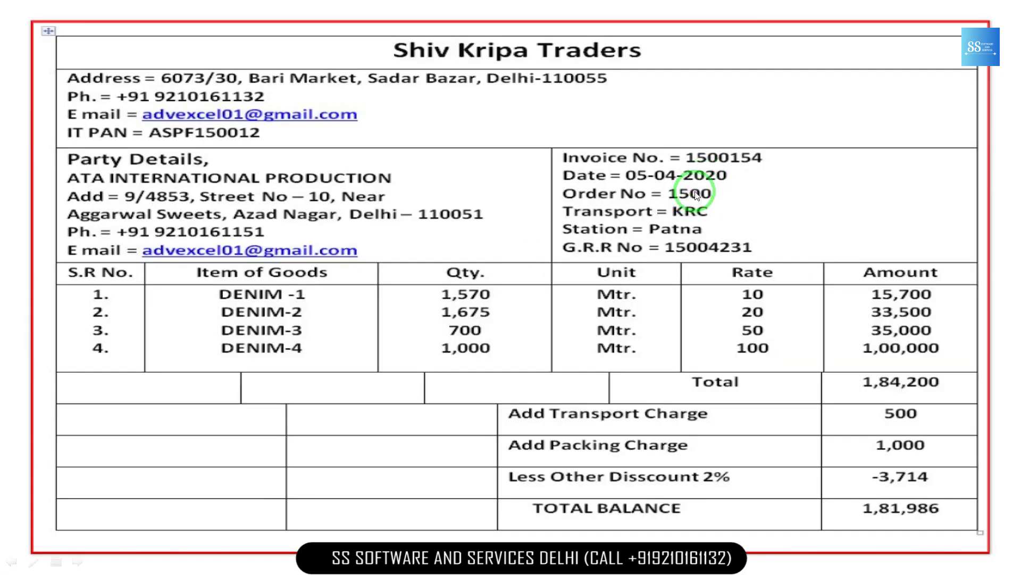
pyautogui.hotkey('alt', 'Tab')
pyautogui.write('1500154')
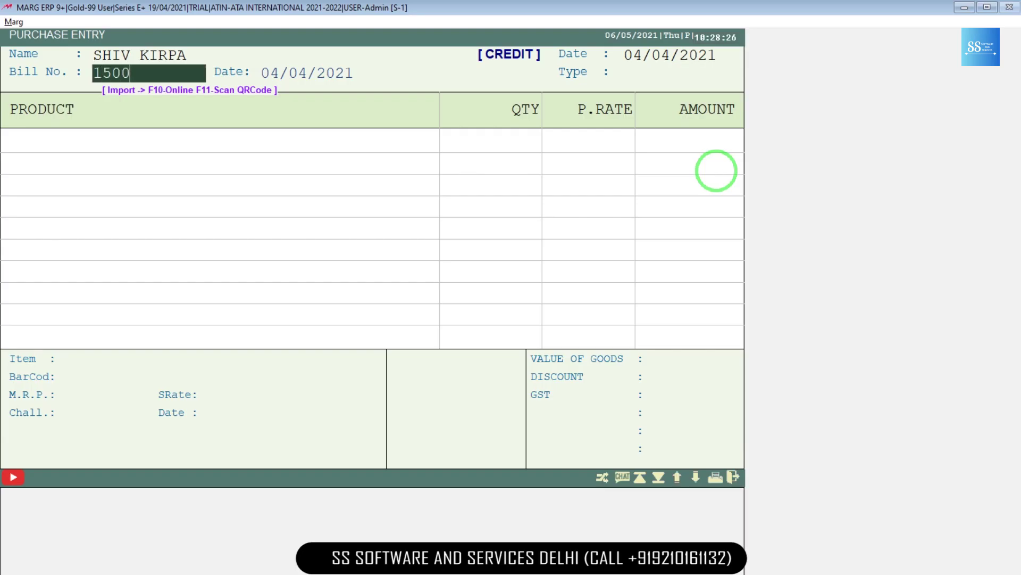
pyautogui.press('Return')
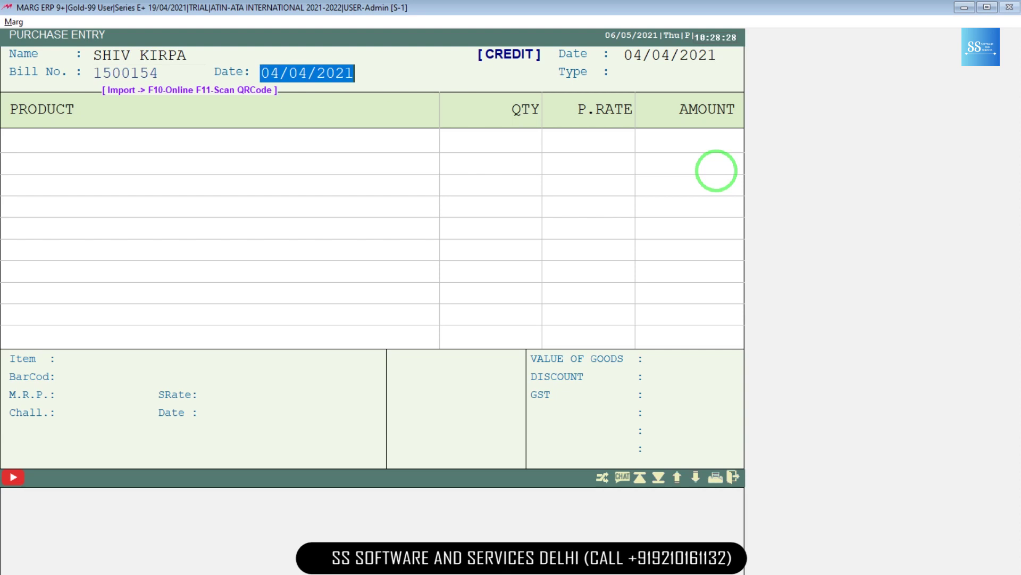
pyautogui.press('Return')
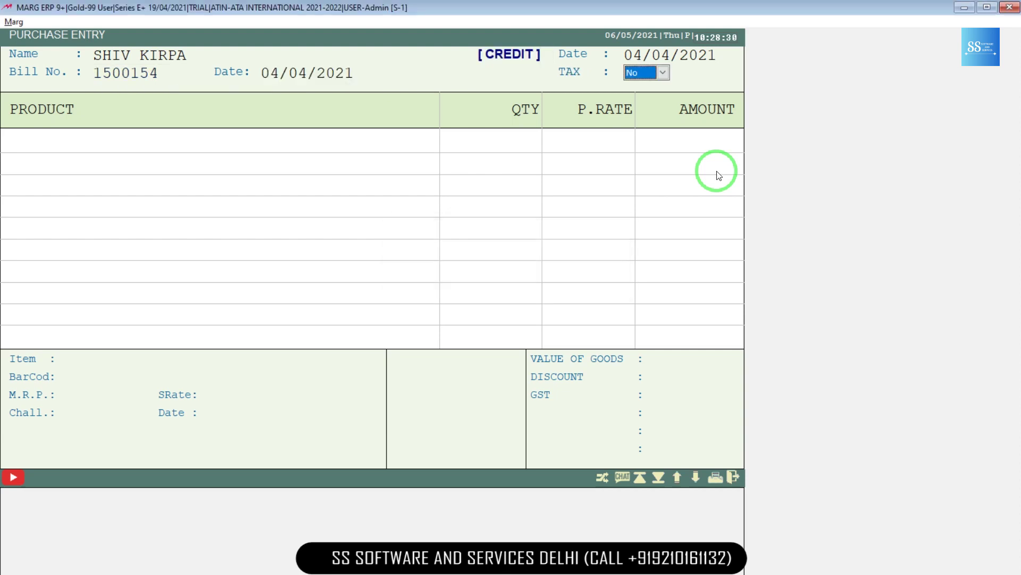
pyautogui.press('Return')
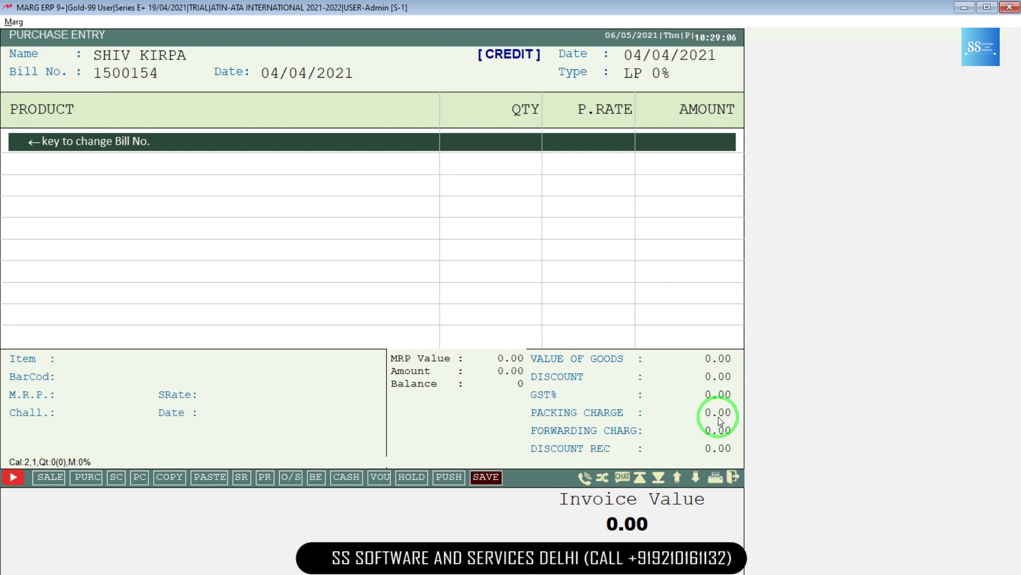
# - Check the denim items and total against the supplier's bill and finish the item list, declining quantity-based rate changes and the tax summary
pyautogui.hotkey('alt', 'Tab')
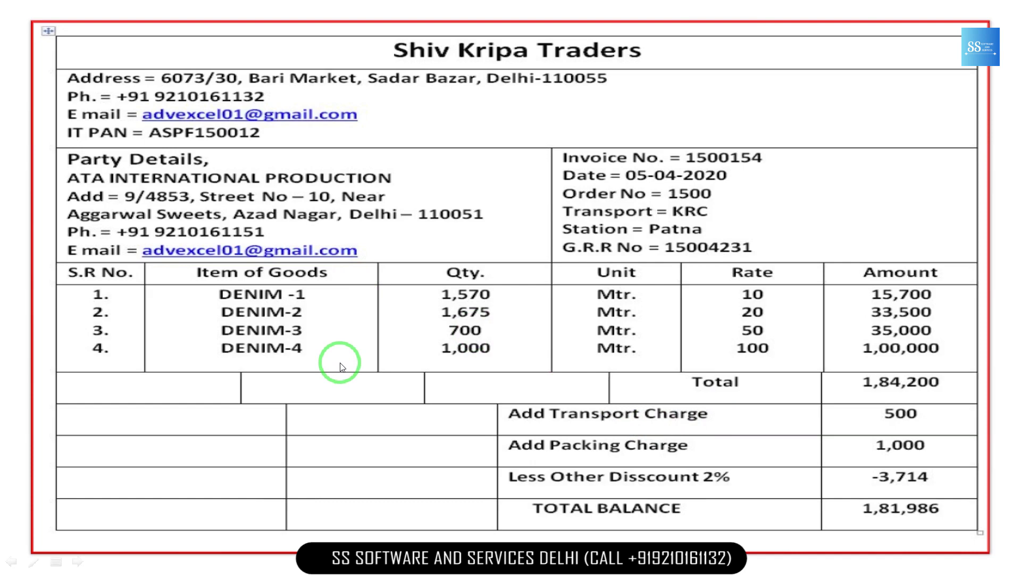
pyautogui.hotkey('alt', 'Tab')
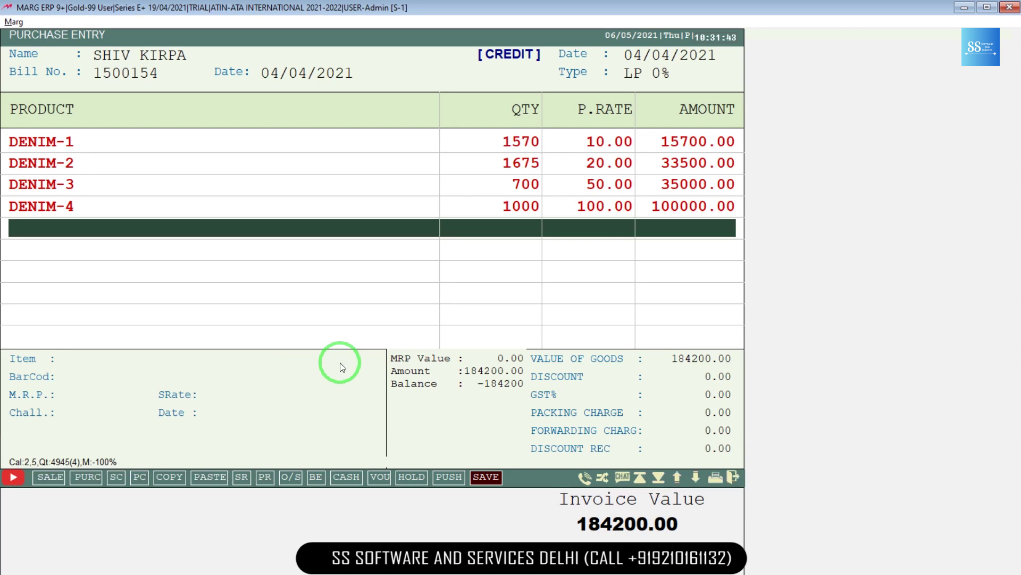
pyautogui.hotkey('alt', 'Tab')
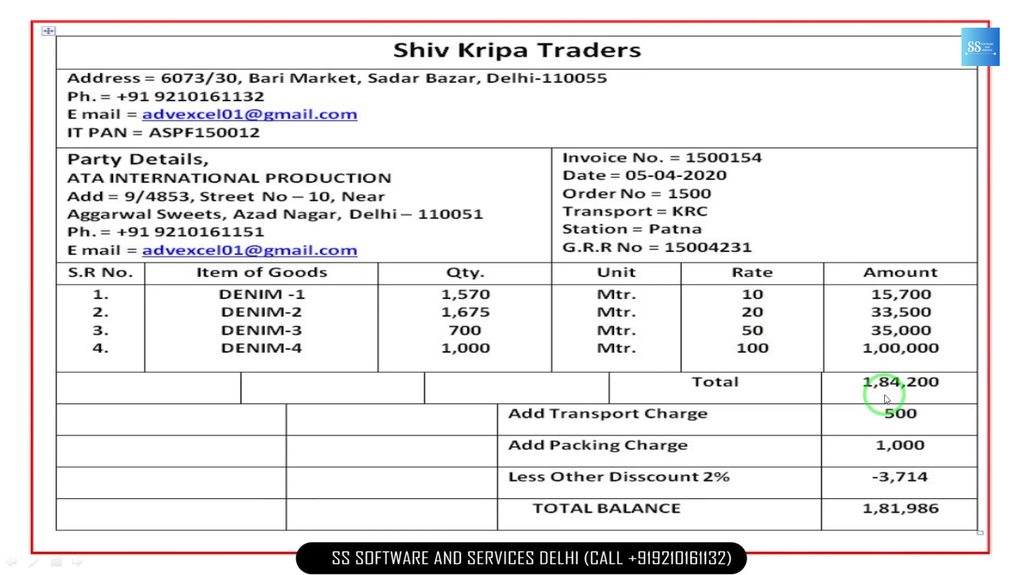
pyautogui.hotkey('alt', 'Tab')
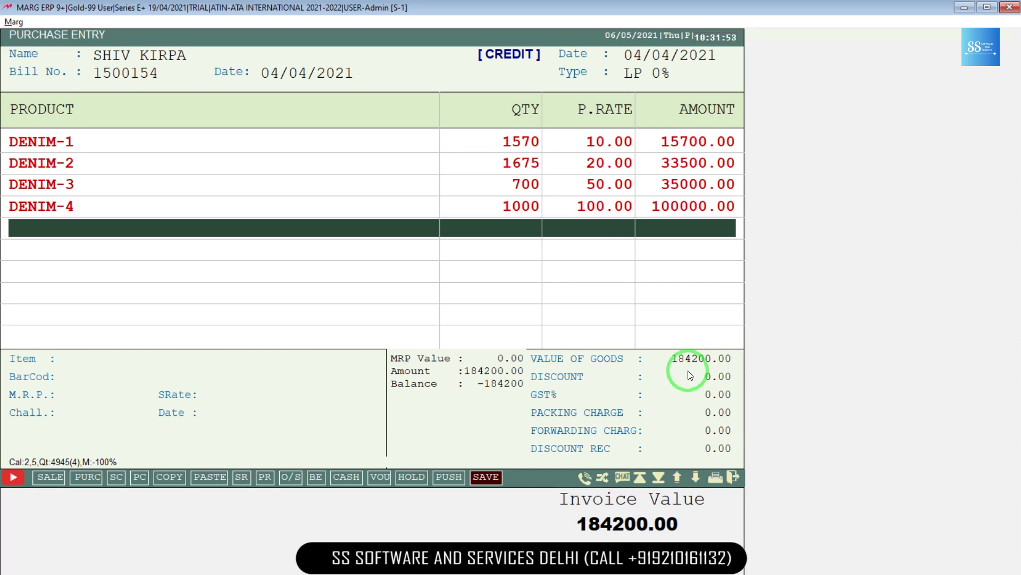
pyautogui.press('Escape')
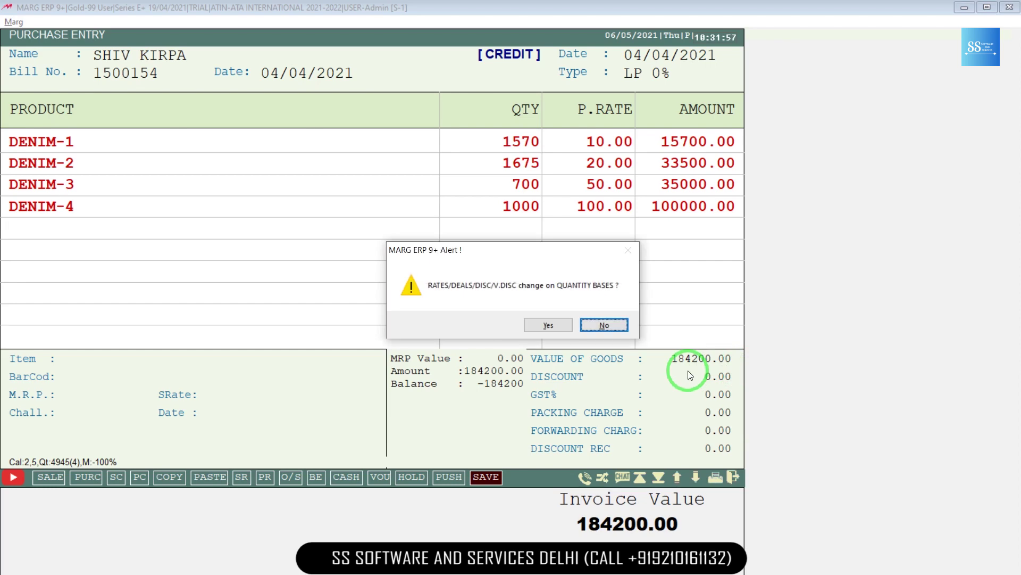
pyautogui.press('Return')
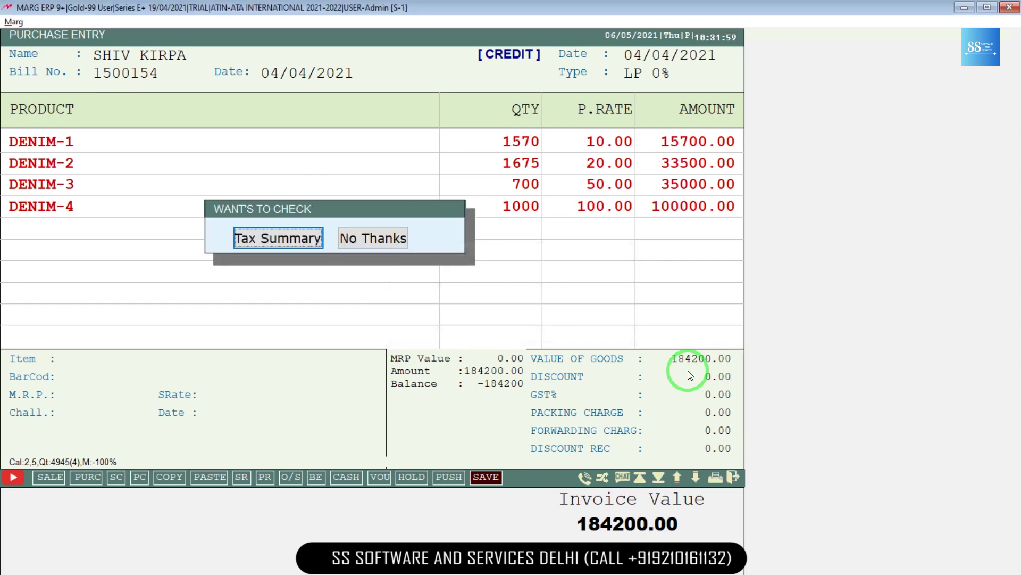
pyautogui.press('Right')
pyautogui.press('Return')
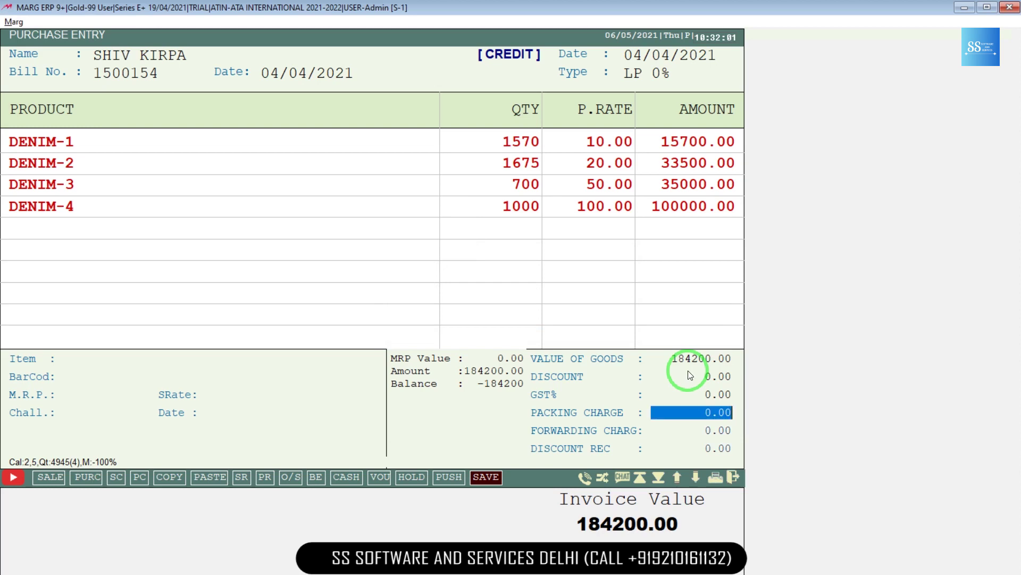
# - Look up the extra charges on the supplier's bill and enter 500 as the first charge, assigned to the TRANSPORT CHARGE ledger
pyautogui.hotkey('alt', 'Tab')
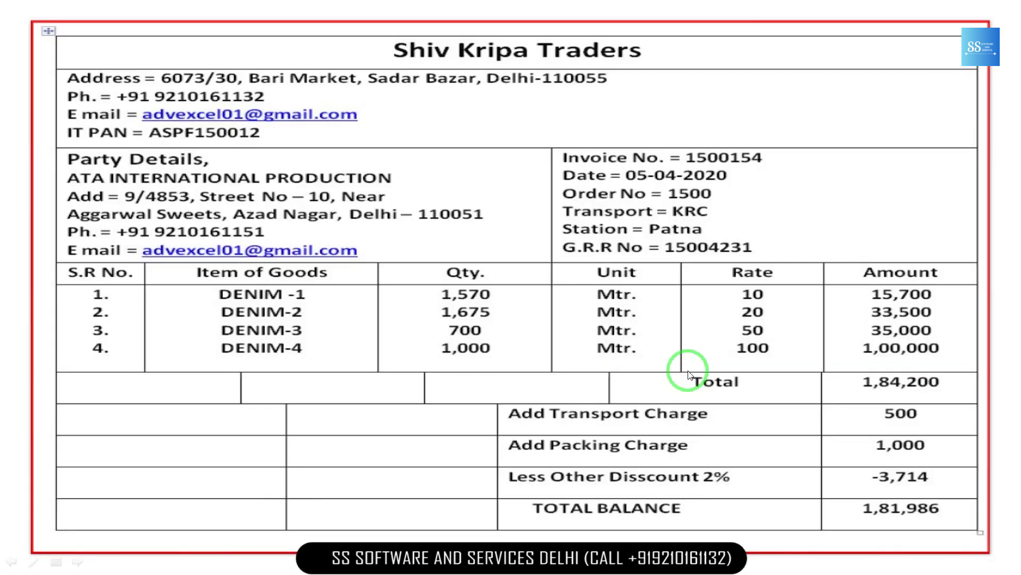
pyautogui.hotkey('alt', 'Tab')
pyautogui.write('500')
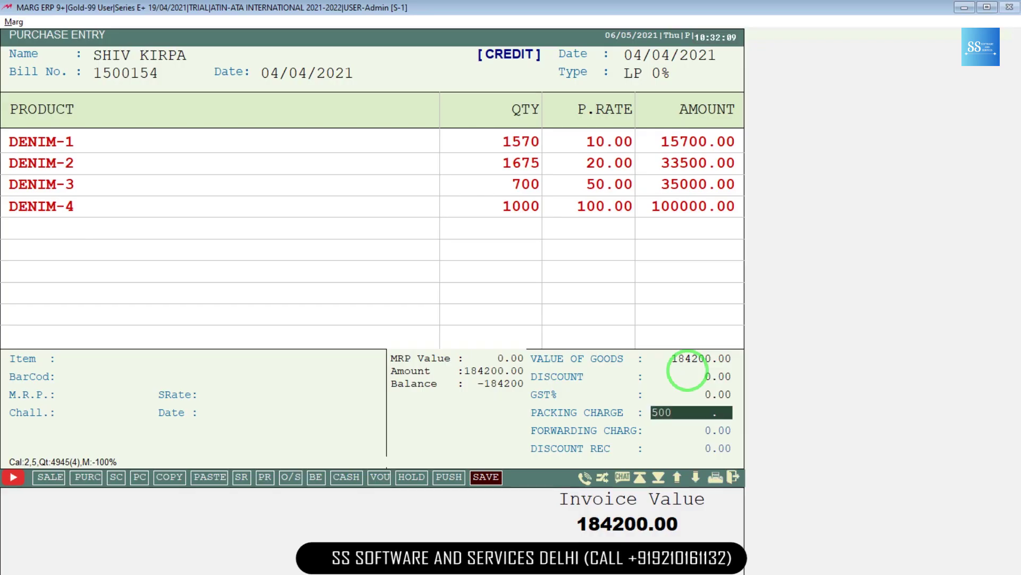
pyautogui.press('Return')
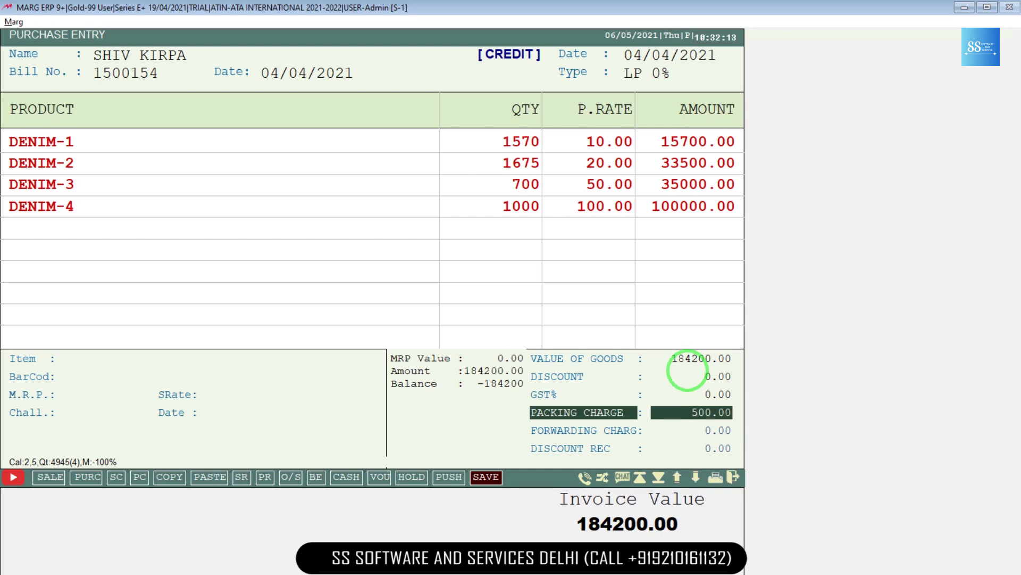
pyautogui.press('Return')
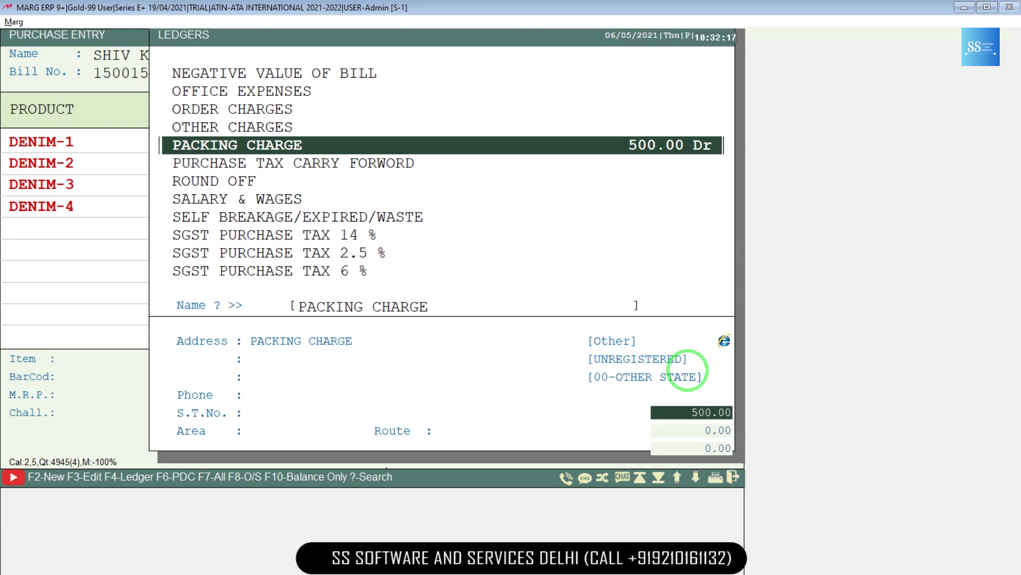
pyautogui.write('A')
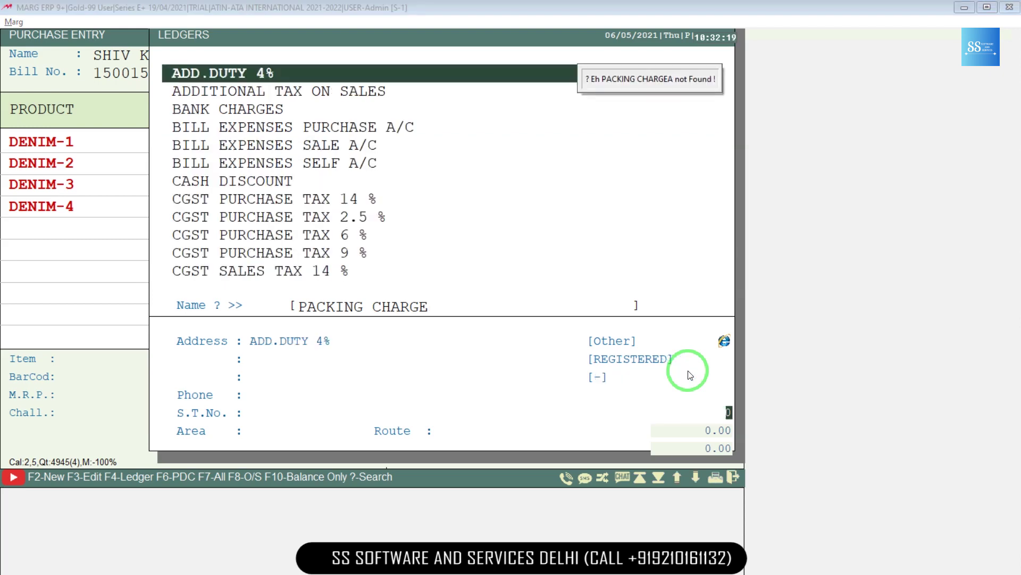
pyautogui.write('T')
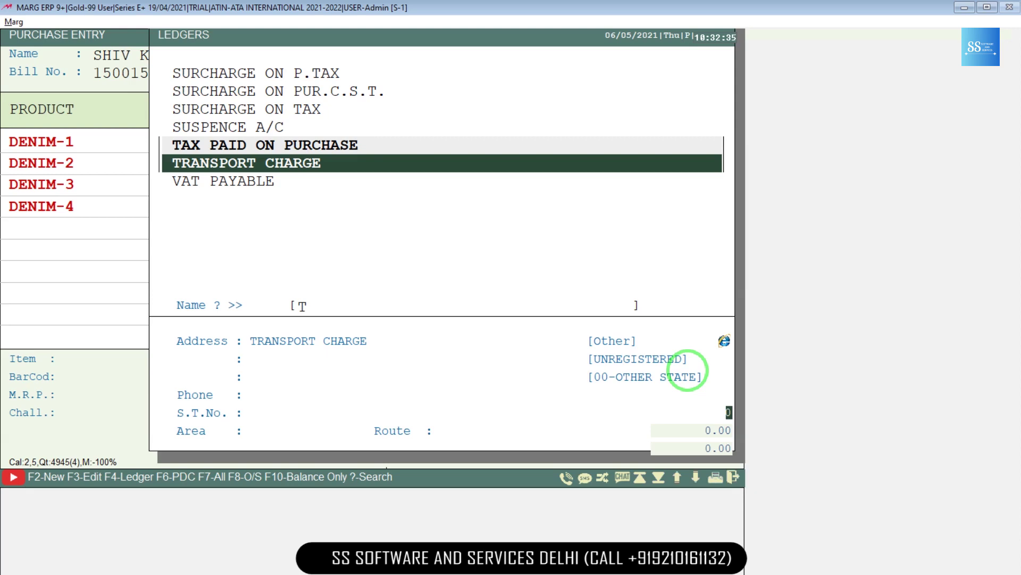
pyautogui.press('Return')
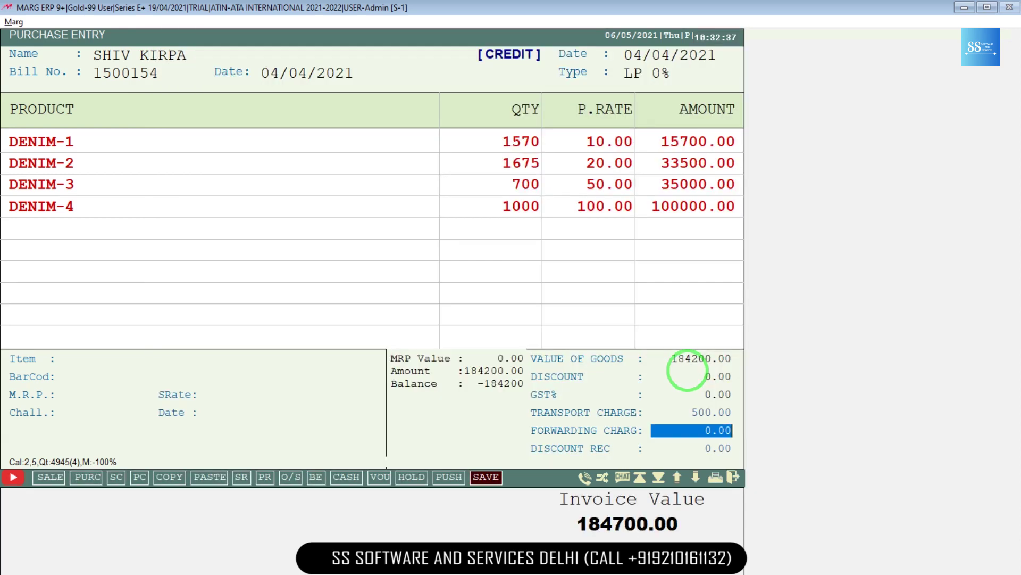
# - Enter 1000 as the second additional charge and assign it to the PACKING CHARGE ledger
pyautogui.write('1000 .')
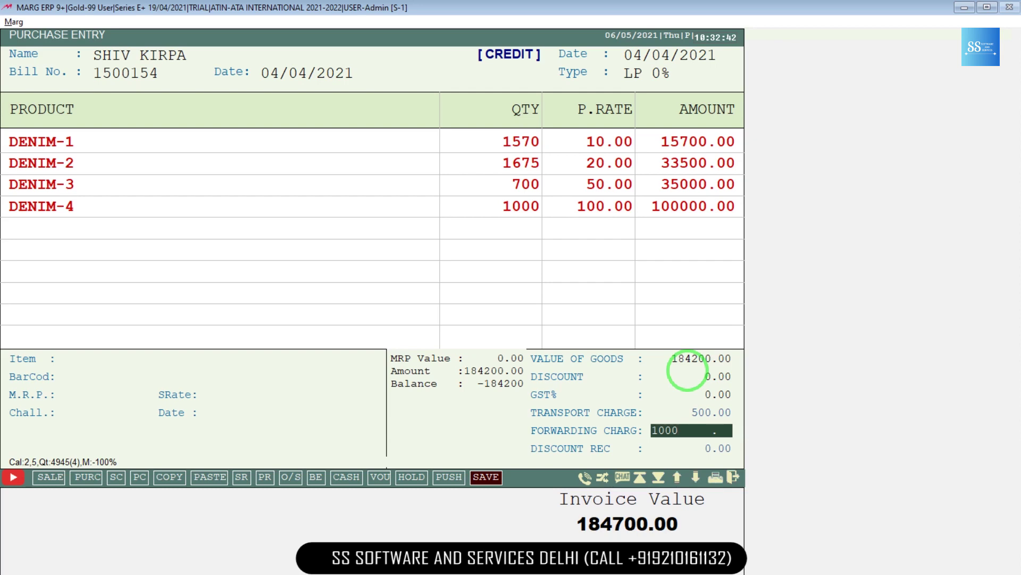
pyautogui.press('Return')
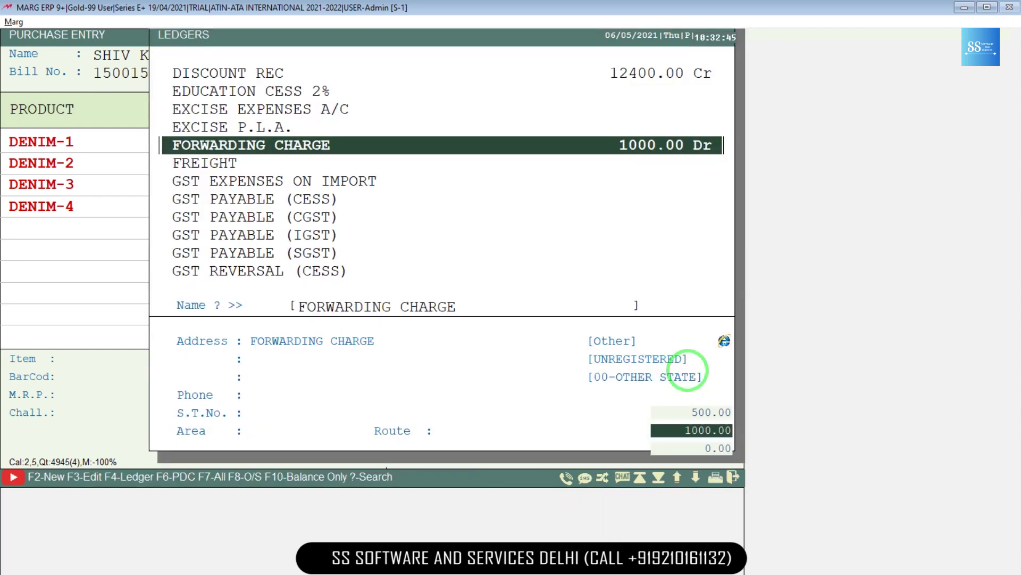
pyautogui.write('P')
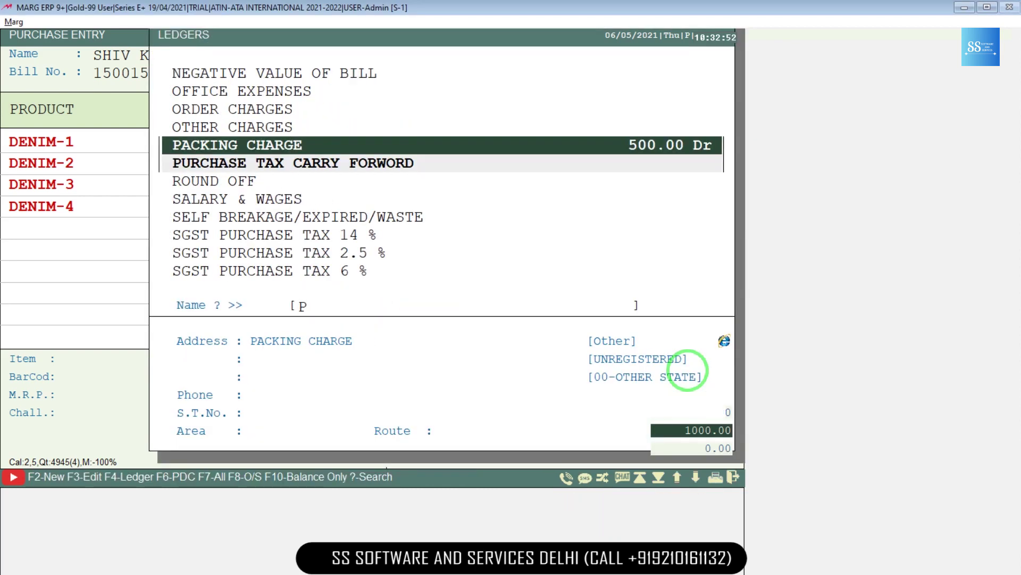
pyautogui.press('Return')
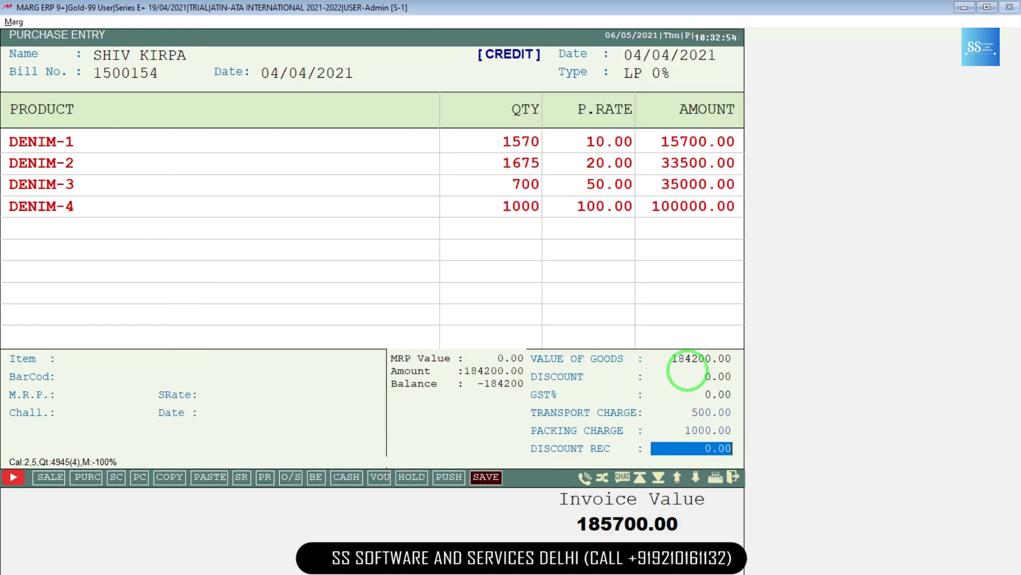
# - Look up the discount on the supplier's bill and enter -3714 as DISCOUNT REC
pyautogui.hotkey('alt', 'Tab')
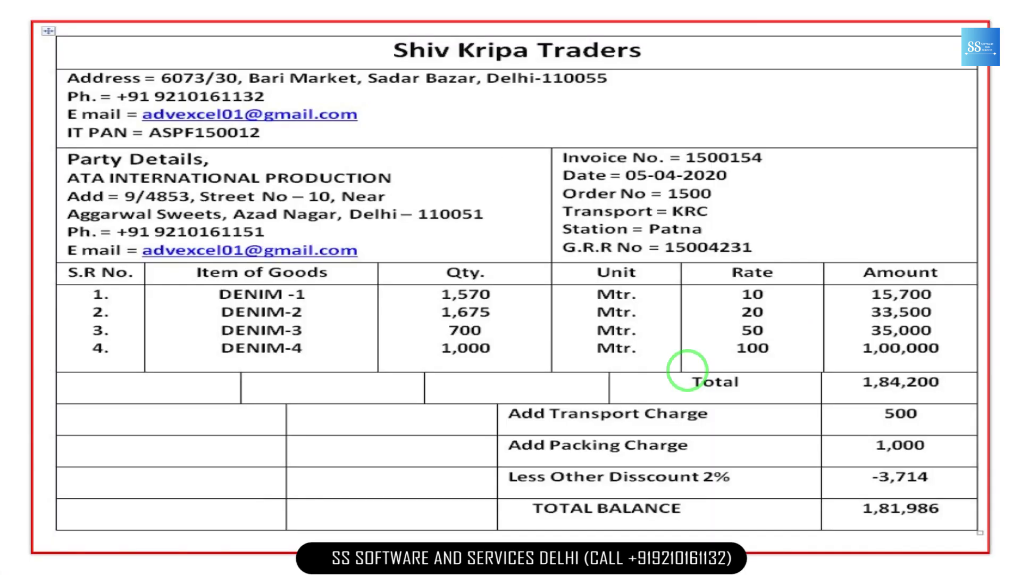
pyautogui.hotkey('alt', 'Tab')
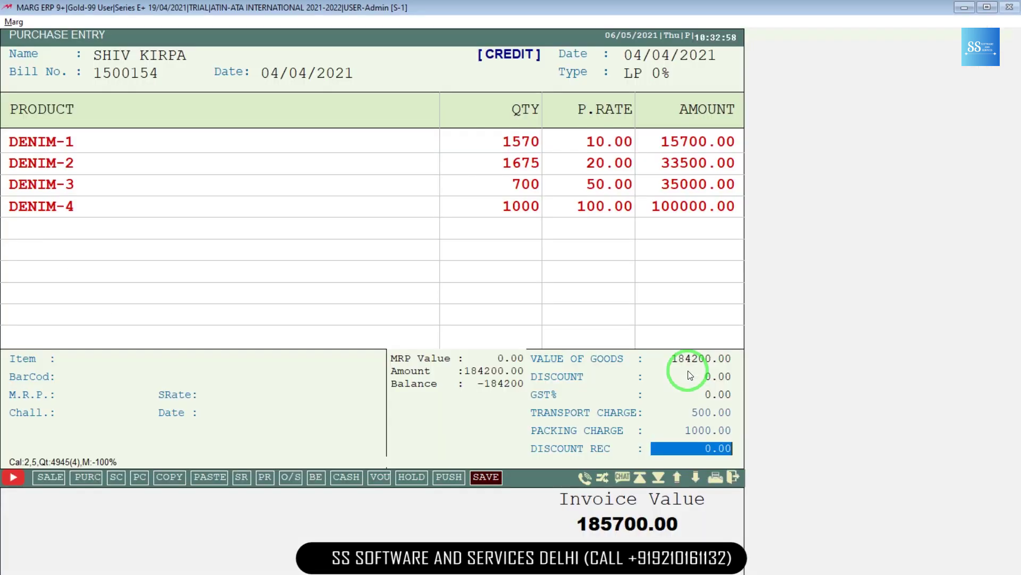
pyautogui.write('-3714')
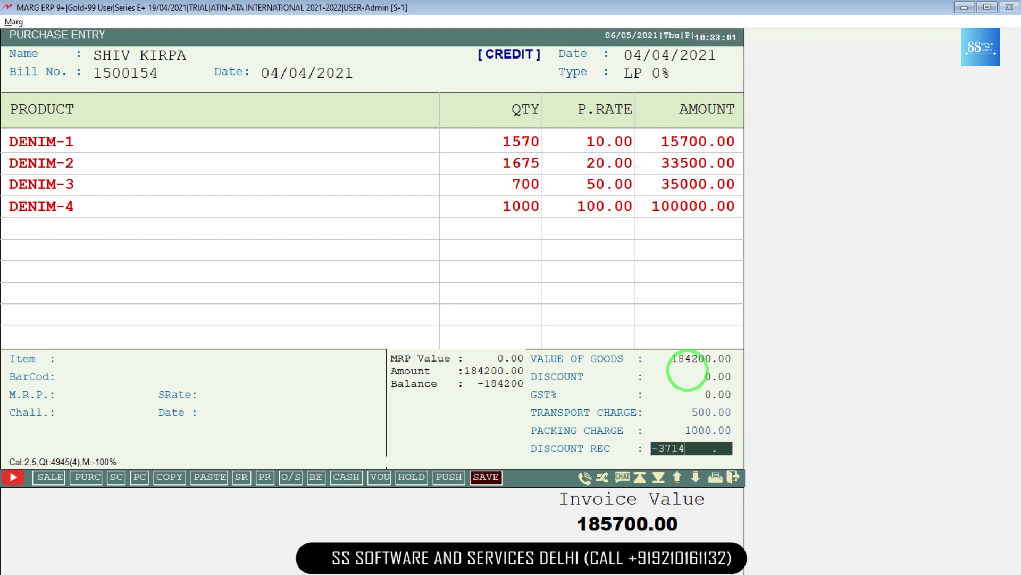
pyautogui.press('Return')
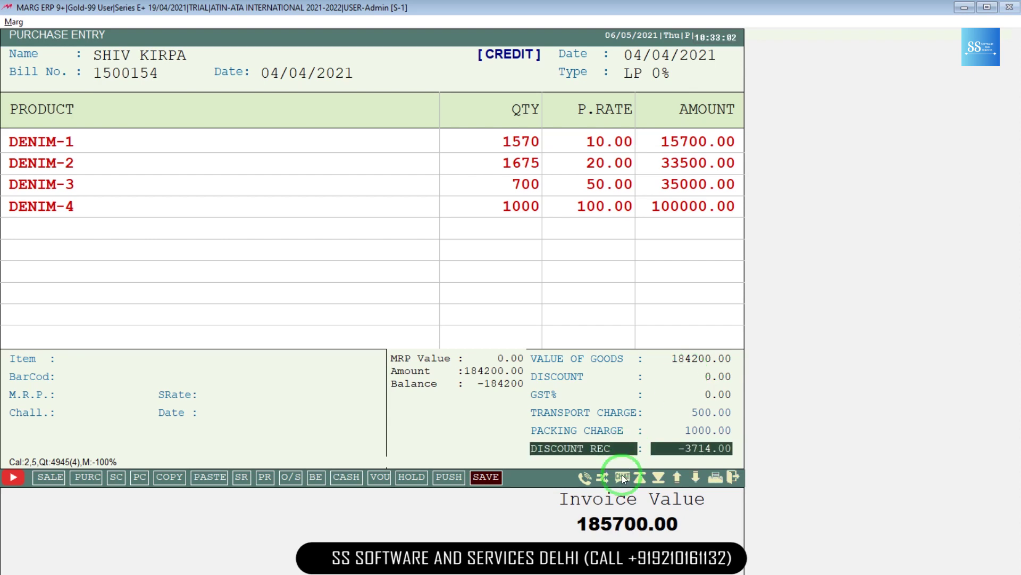
pyautogui.hotkey('alt', 'Tab')
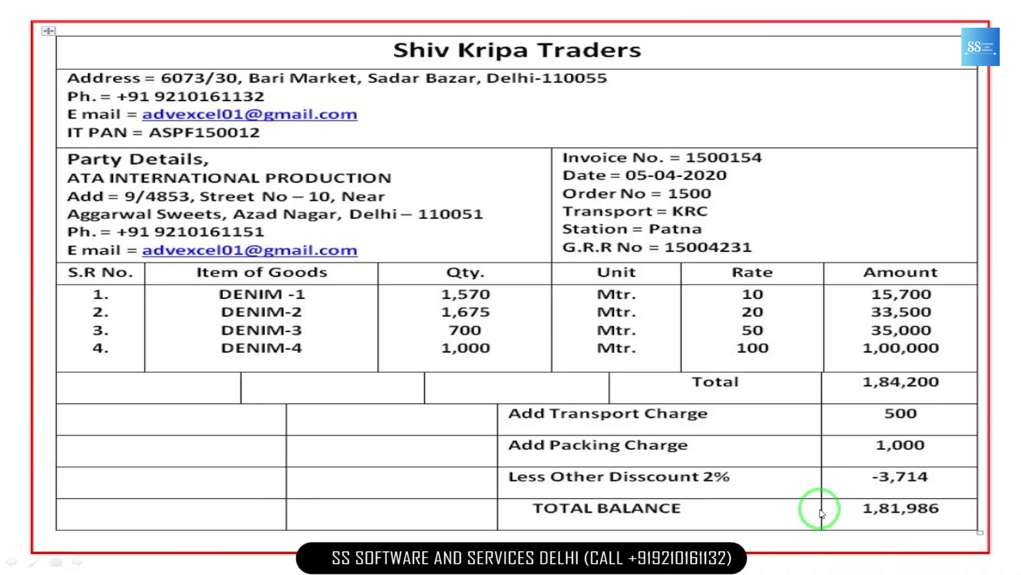
pyautogui.hotkey('alt', 'Tab')
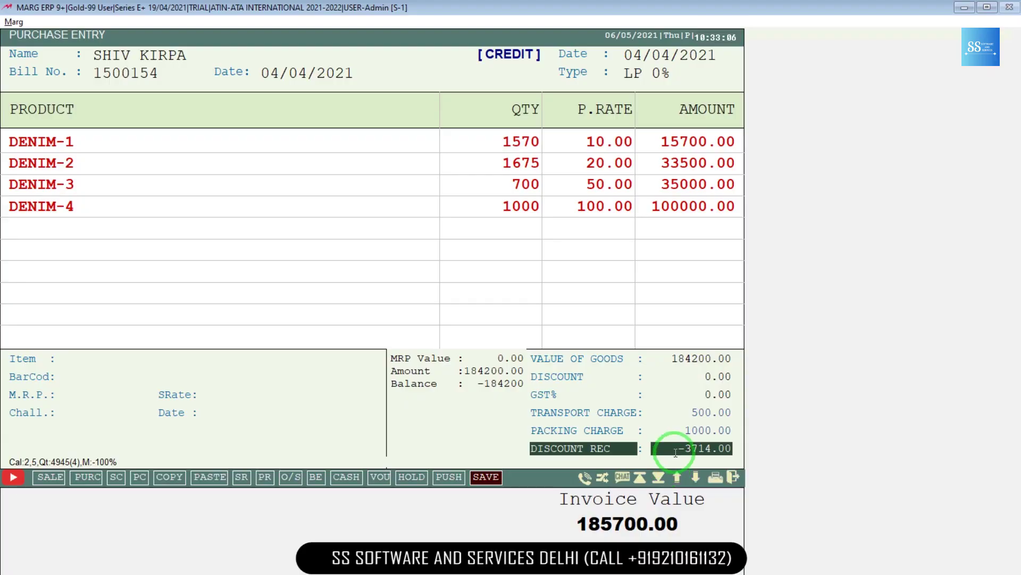
pyautogui.press('Return')
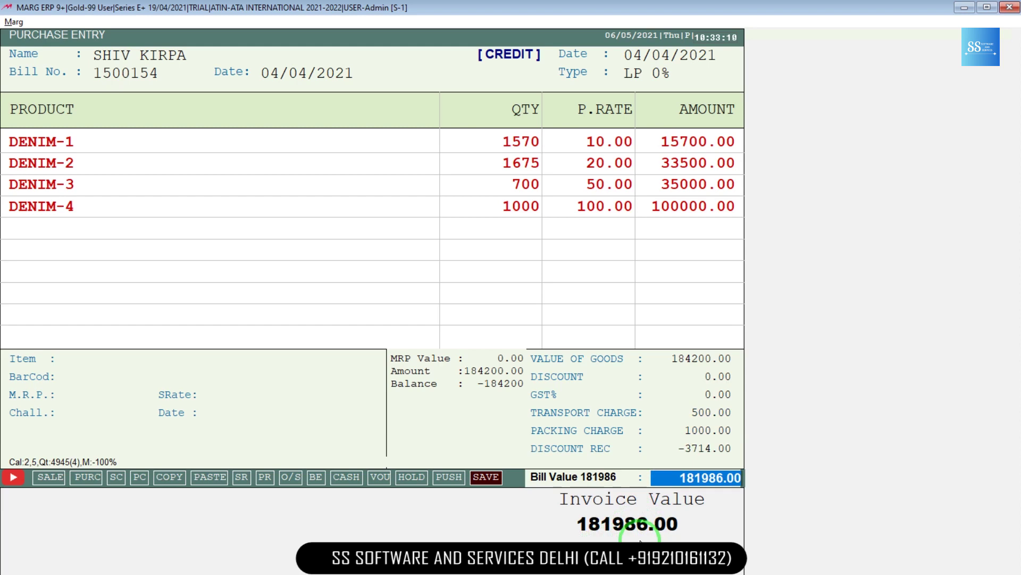
# - Check the bill value against the supplier's total balance, accept it with the bill levies unchanged, and save the purchase without printing
pyautogui.hotkey('alt', 'Tab')
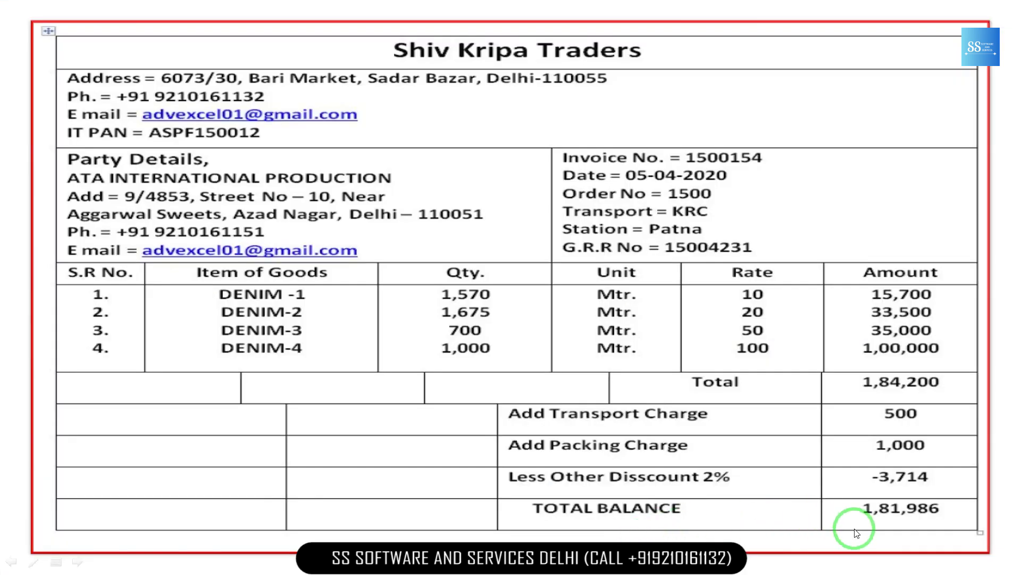
pyautogui.hotkey('alt', 'Tab')
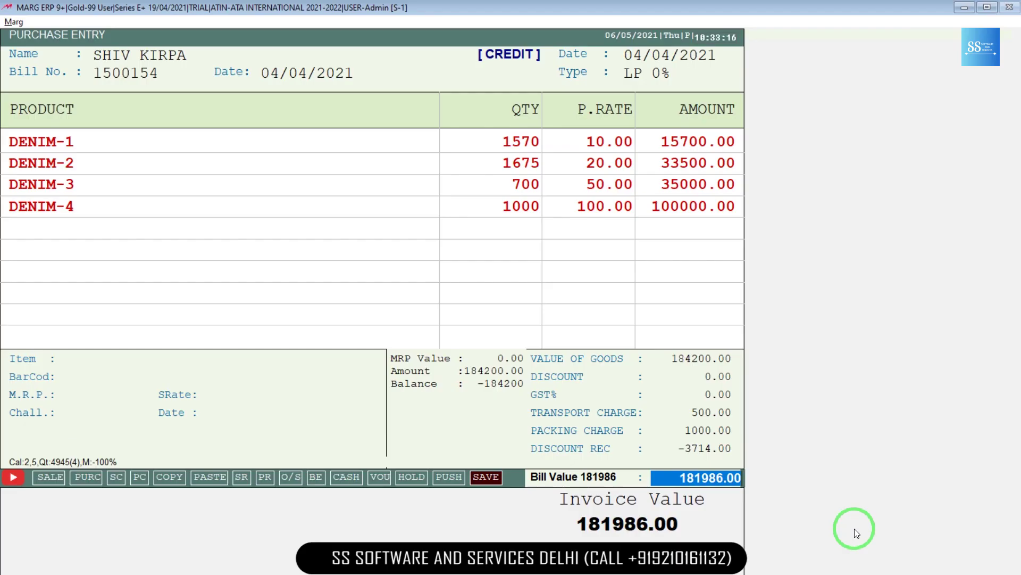
pyautogui.press('Return')
pyautogui.press('Return')
pyautogui.press('Return')
pyautogui.press('Escape')
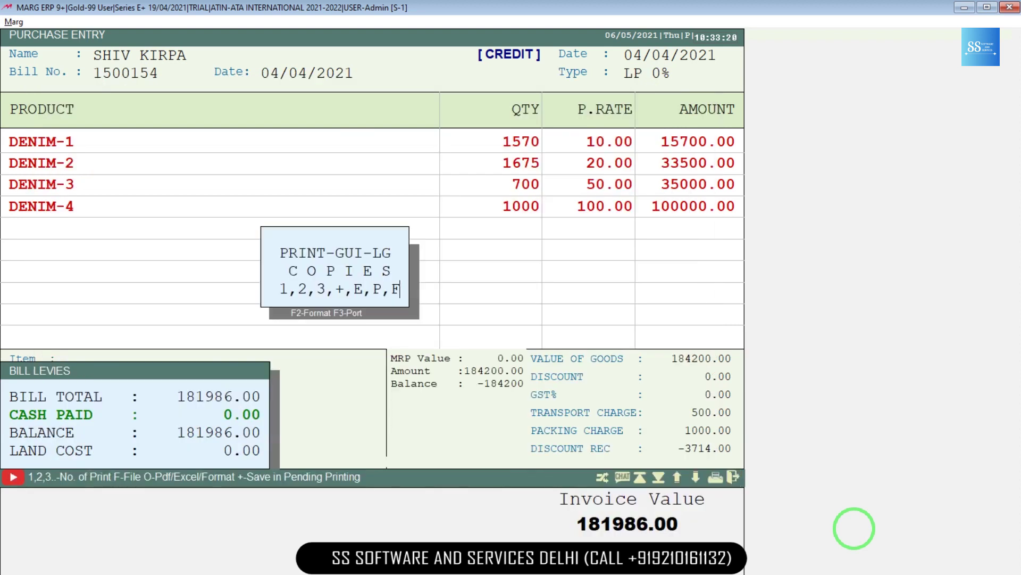
pyautogui.press('Escape')
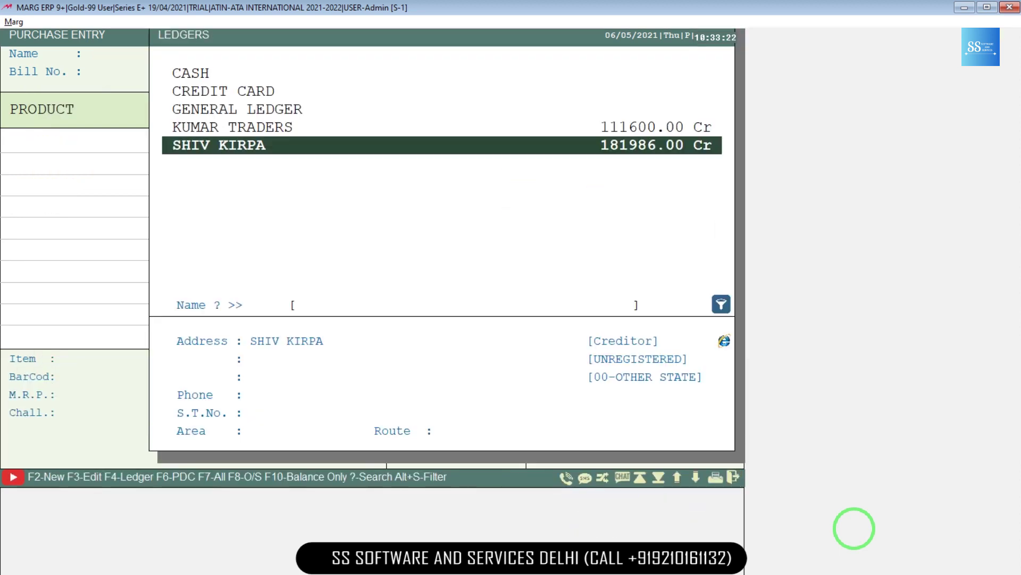